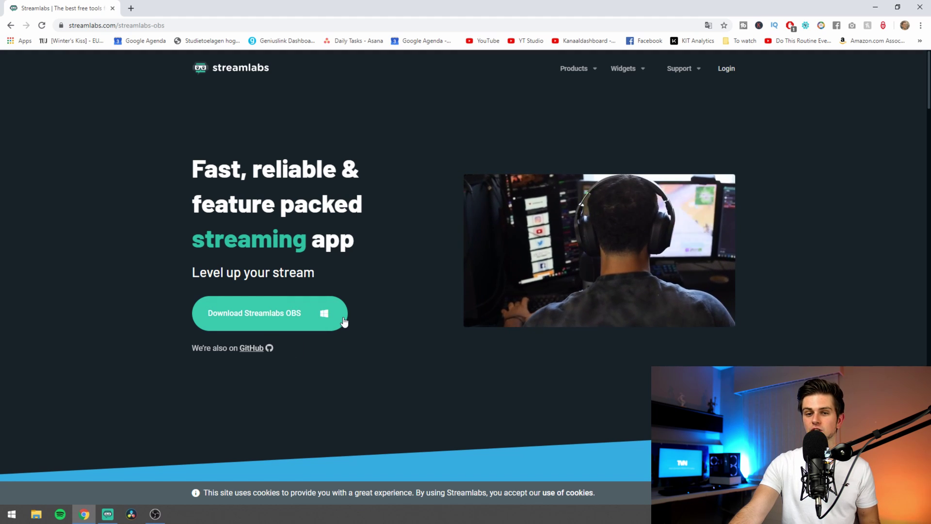
- Bring the Streamlabs OBS editor to the front from the Windows taskbar
click(108, 514)
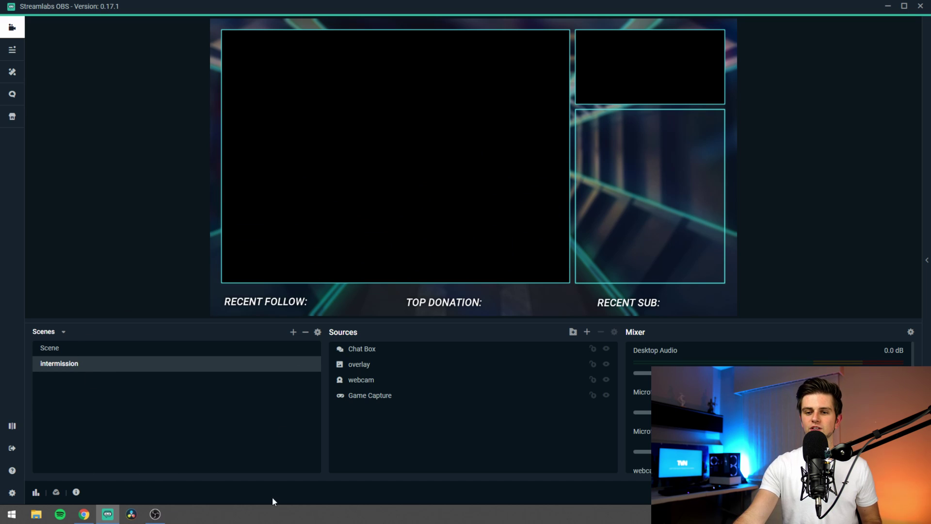
- Switch from the intermission scene to the main 'Scene' with its Alert Box, webcam and Game Capture sources
click(55, 354)
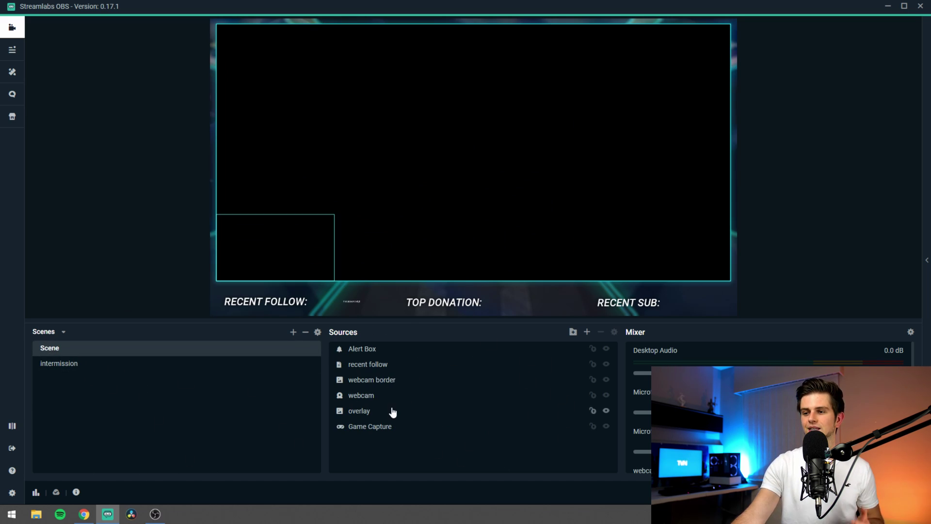
drag(912, 382, 913, 358)
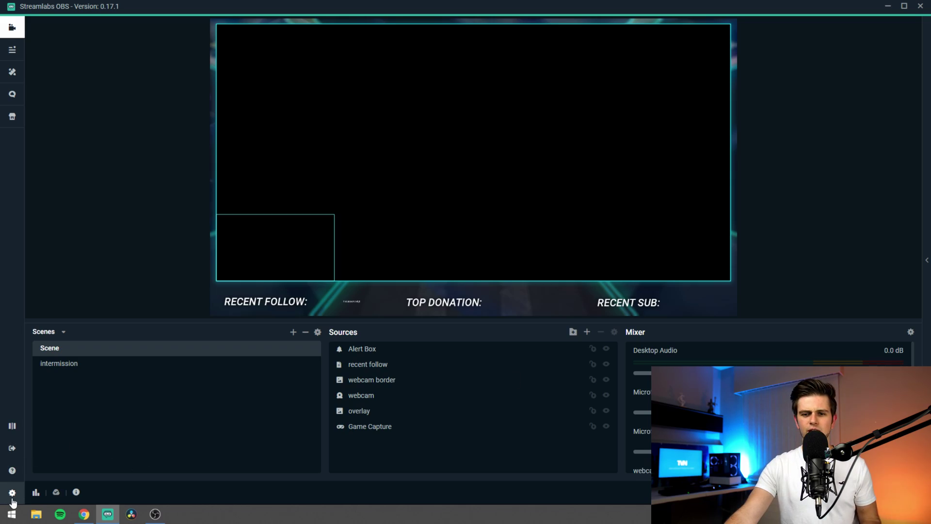
click(13, 493)
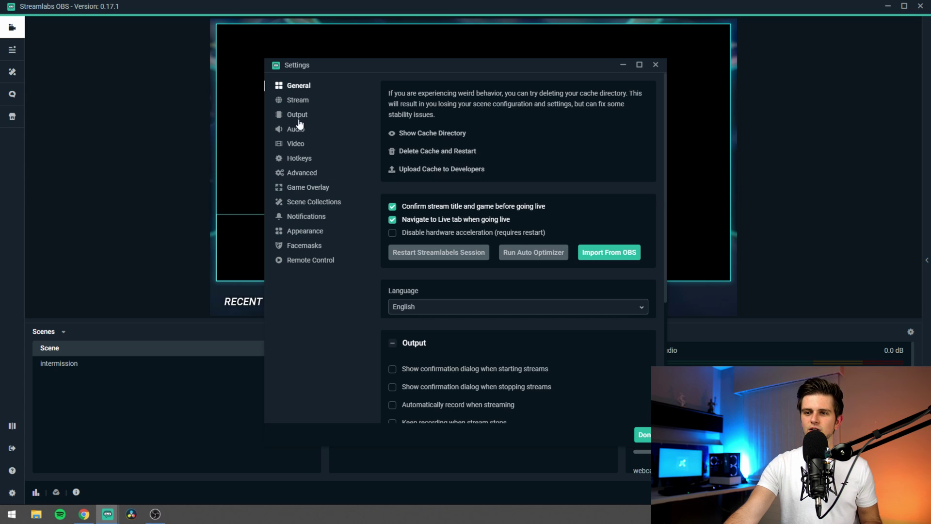
click(293, 130)
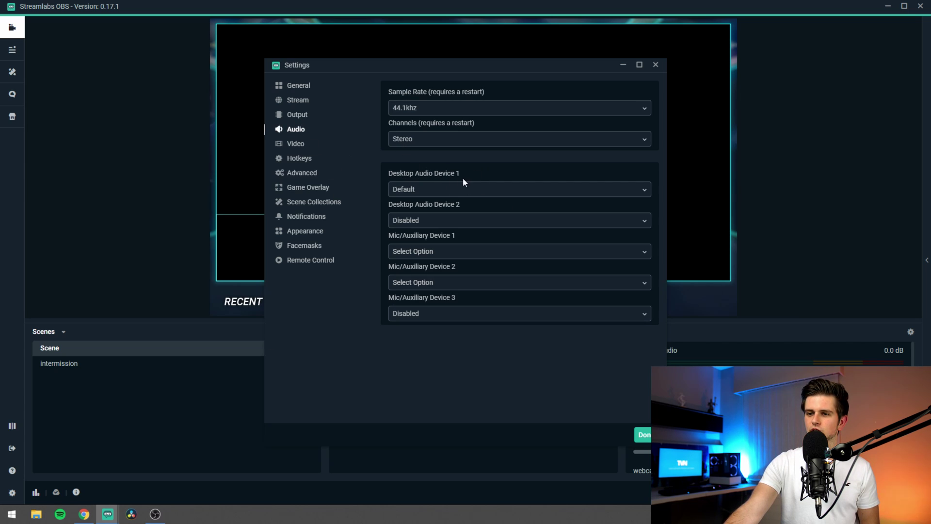
click(412, 194)
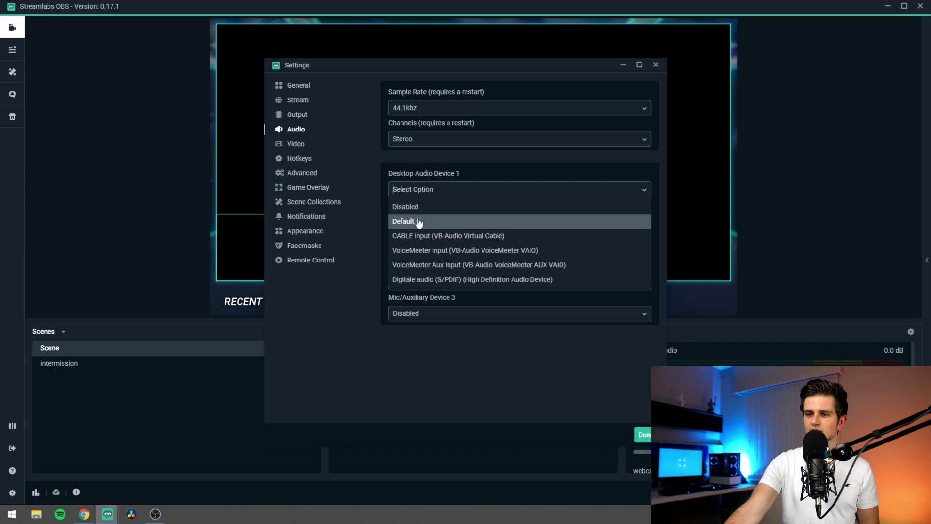
click(413, 222)
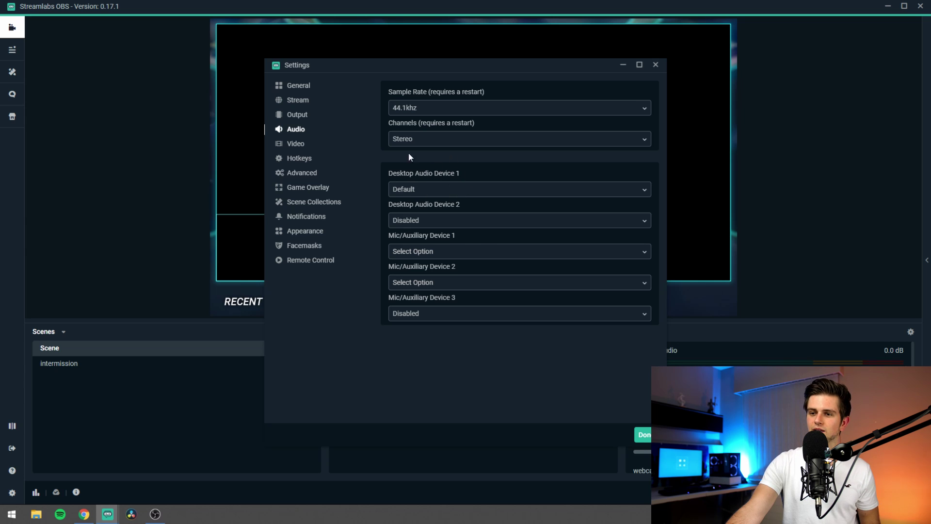
click(434, 189)
click(417, 222)
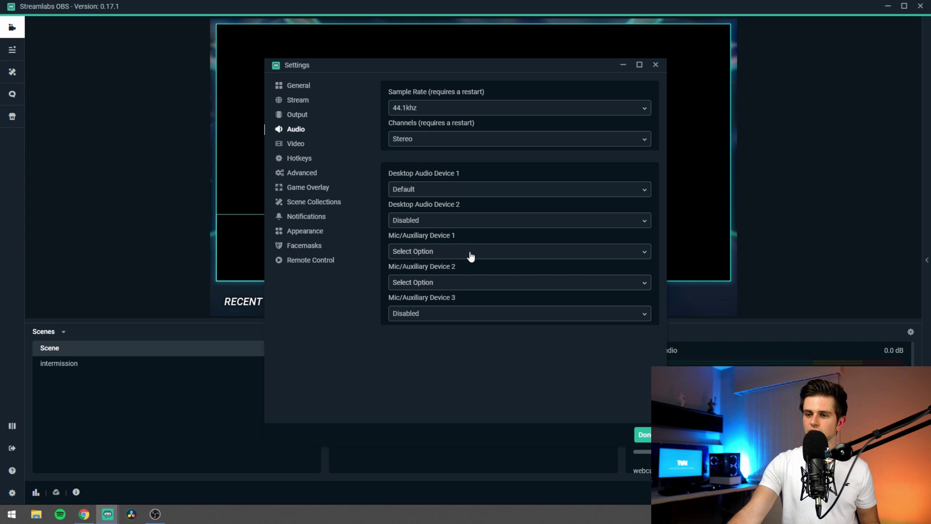
click(432, 255)
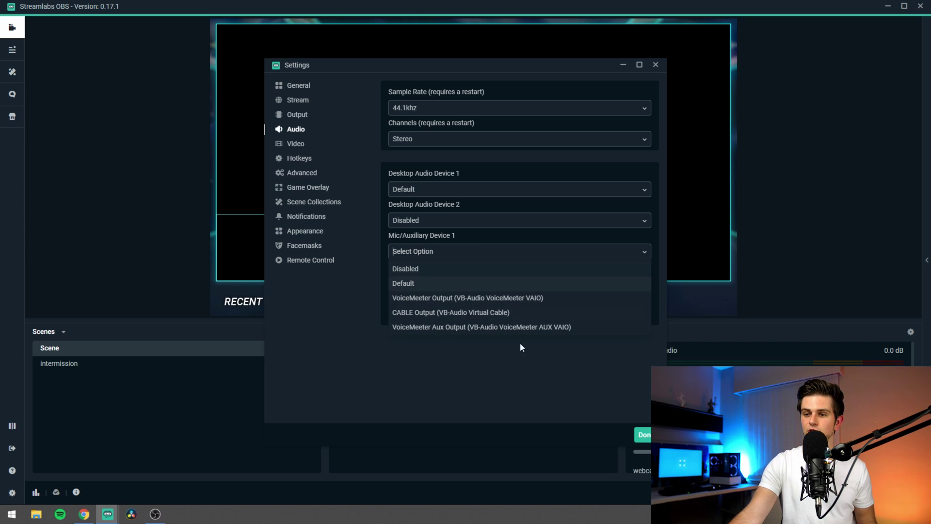
click(388, 345)
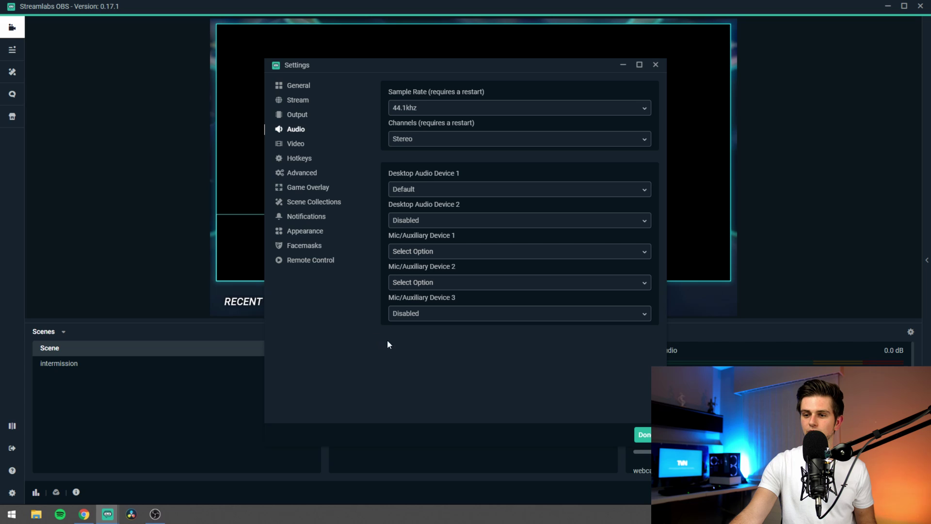
click(645, 435)
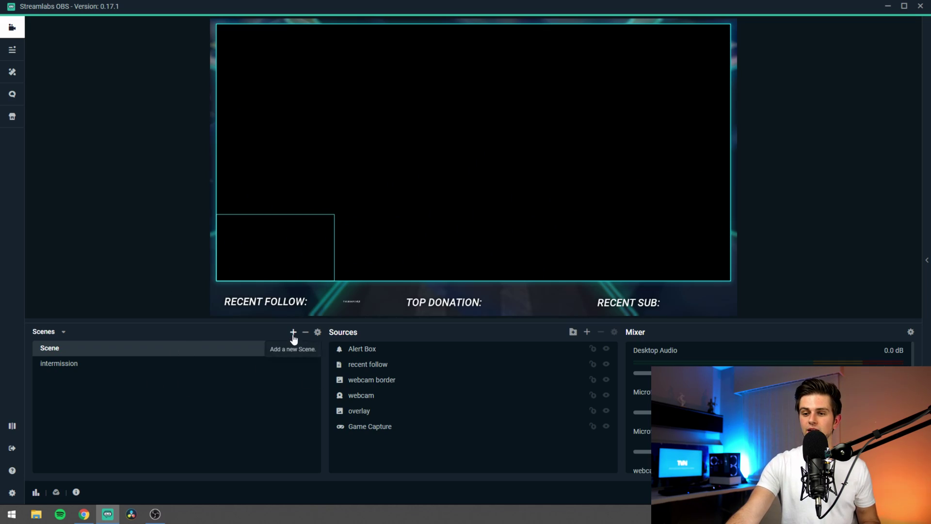
- Create a new scene named 'Recording'
click(293, 333)
key(BackSpace)
key(BackSpace)
key(BackSpace)
key(BackSpace)
key(BackSpace)
key(BackSpace)
key(BackSpace)
key(BackSpace)
key(BackSpace)
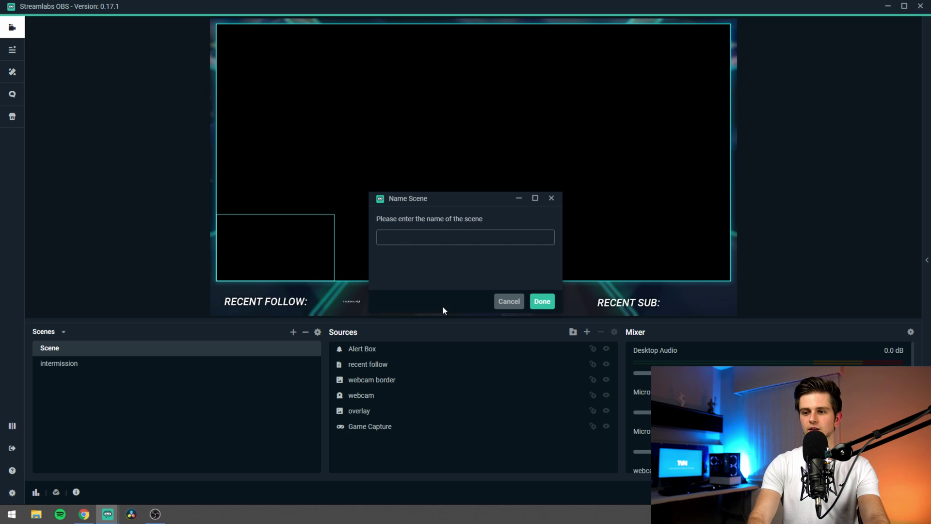
text(Recording)
key(Return)
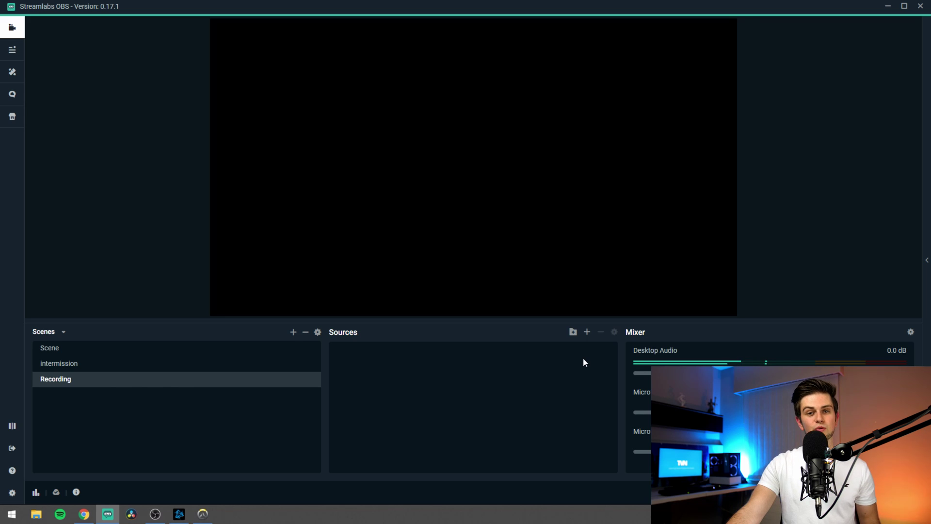
- Add a new Game Capture source named 'game re' to the Recording scene
click(588, 333)
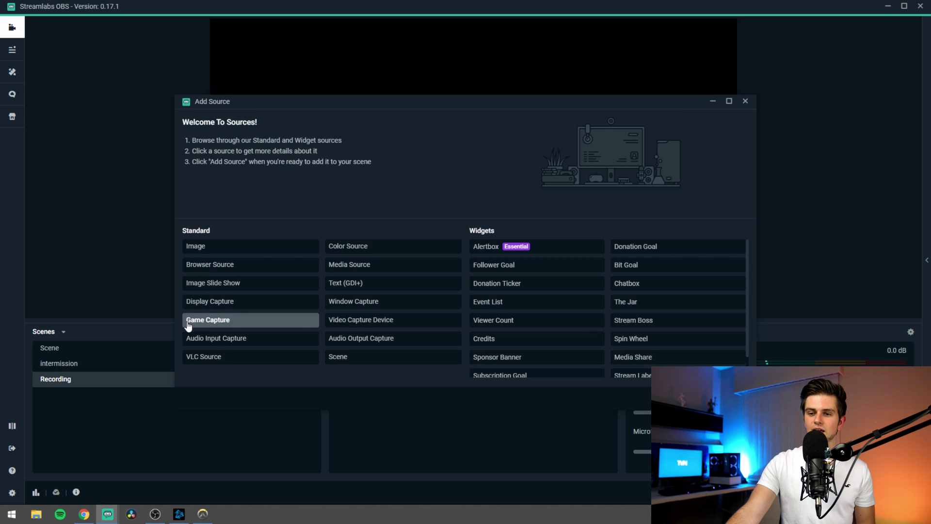
double_click(219, 322)
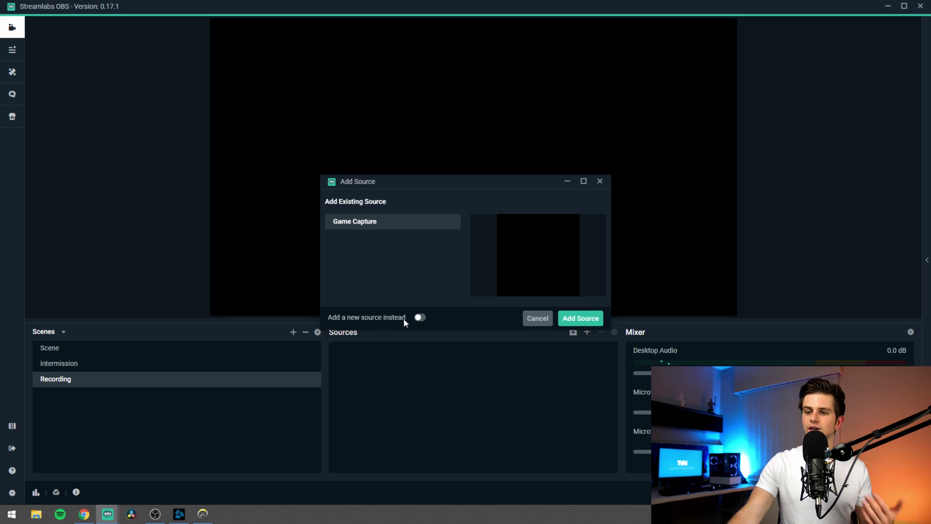
click(420, 319)
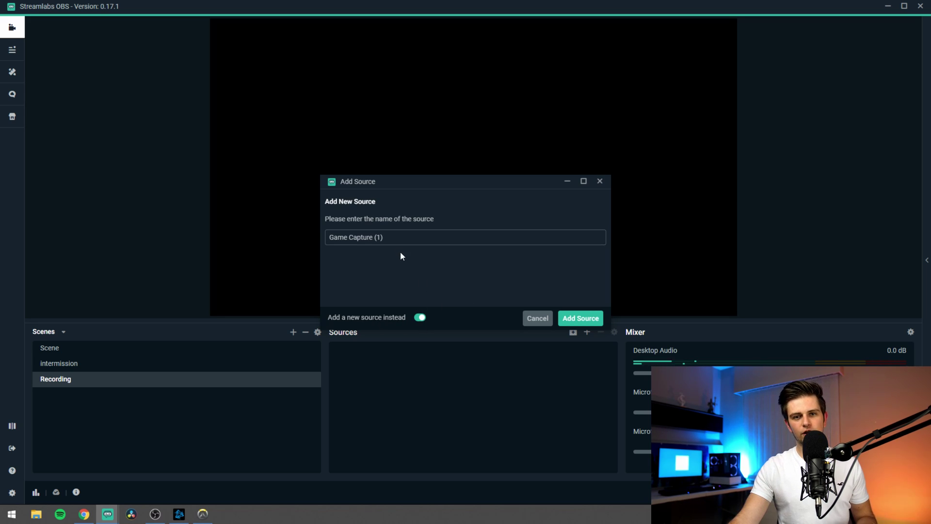
text(game re)
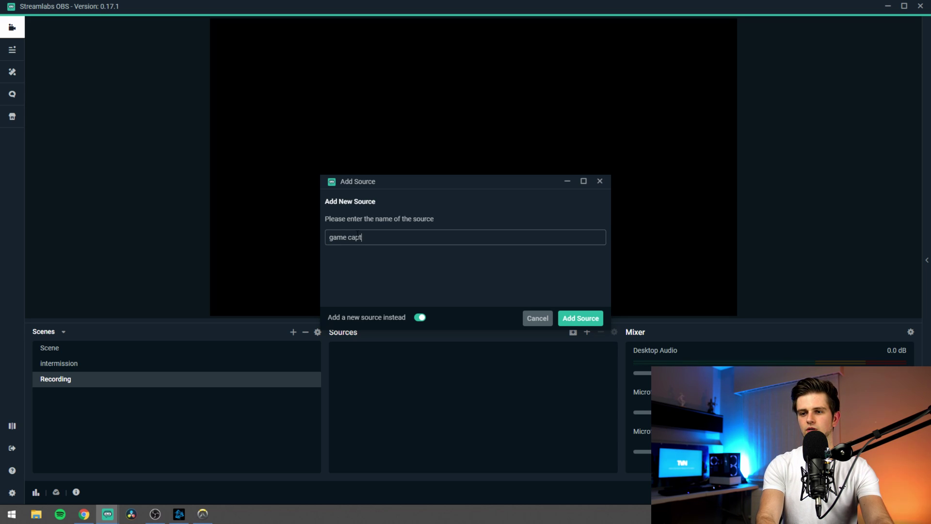
click(593, 319)
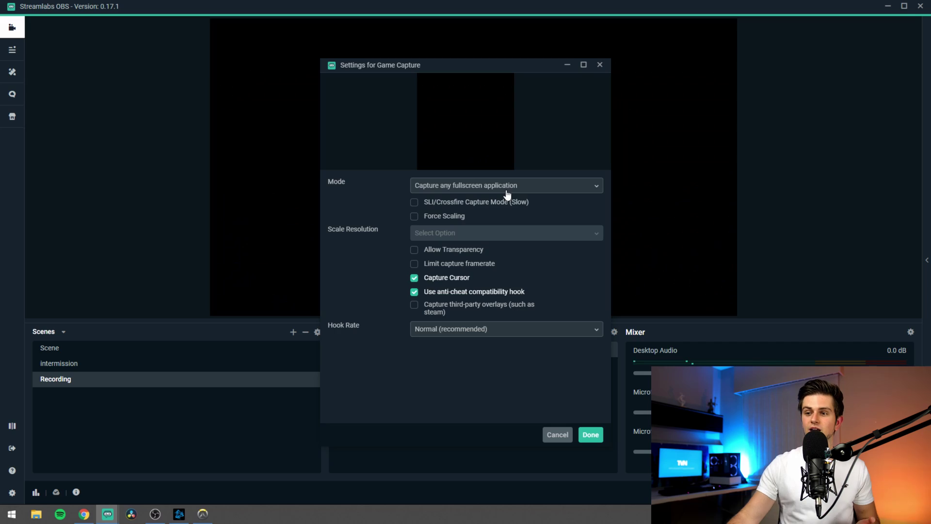
- Set the game capture to 'Capture specific window' mode on [Overwatch.exe]: Overwatch
click(507, 189)
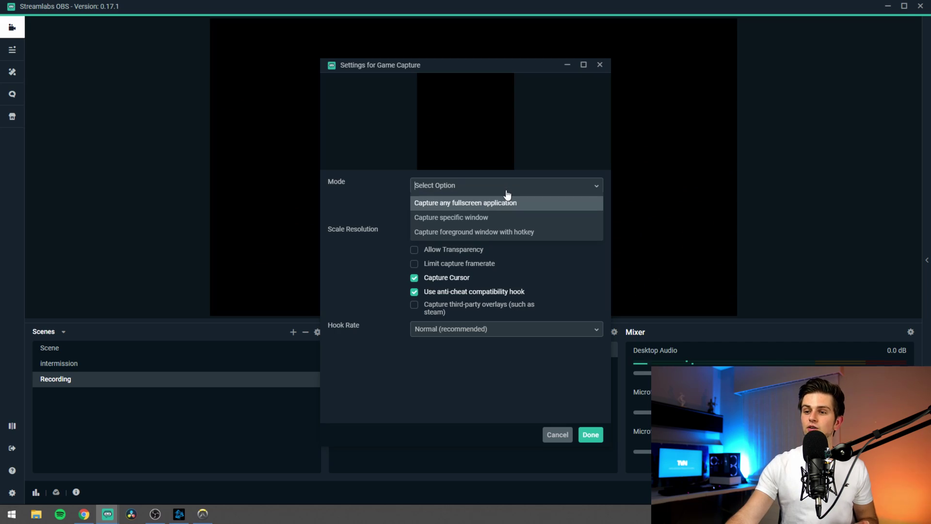
click(423, 219)
click(450, 206)
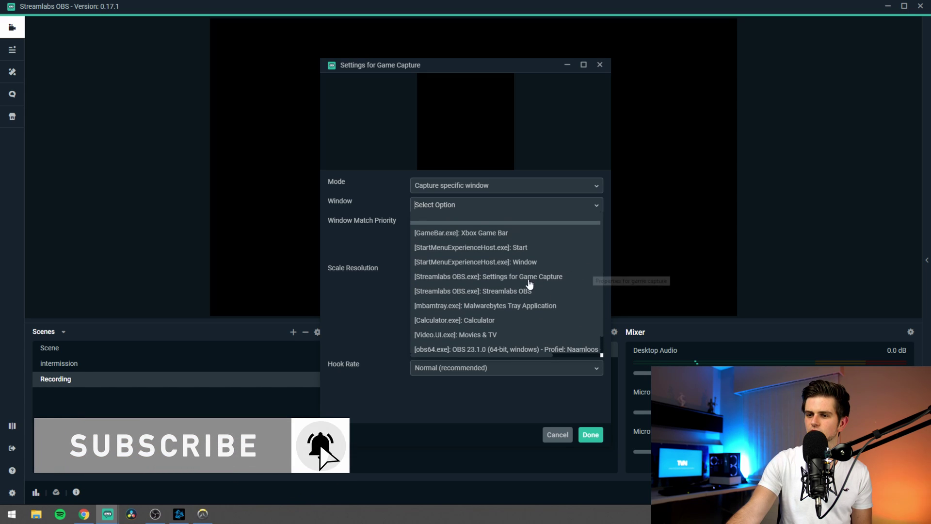
scroll(471, 296, down, 1)
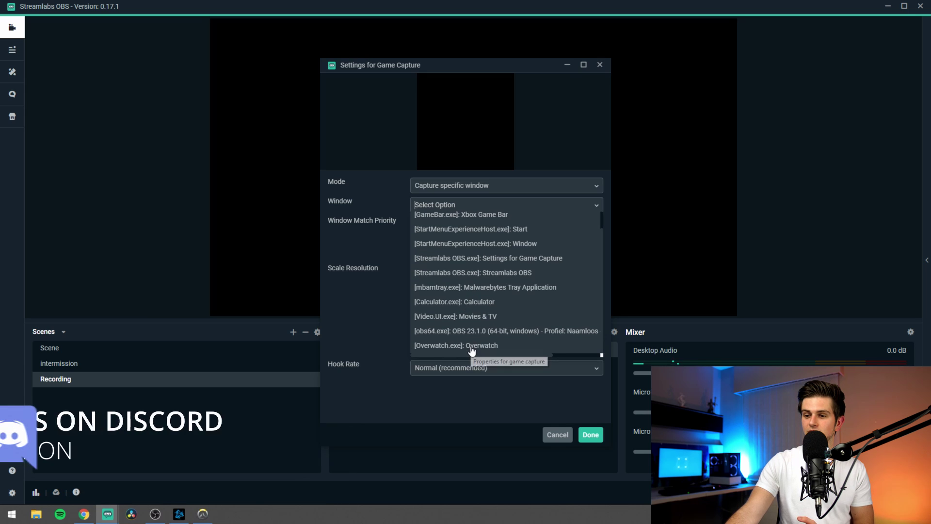
click(471, 345)
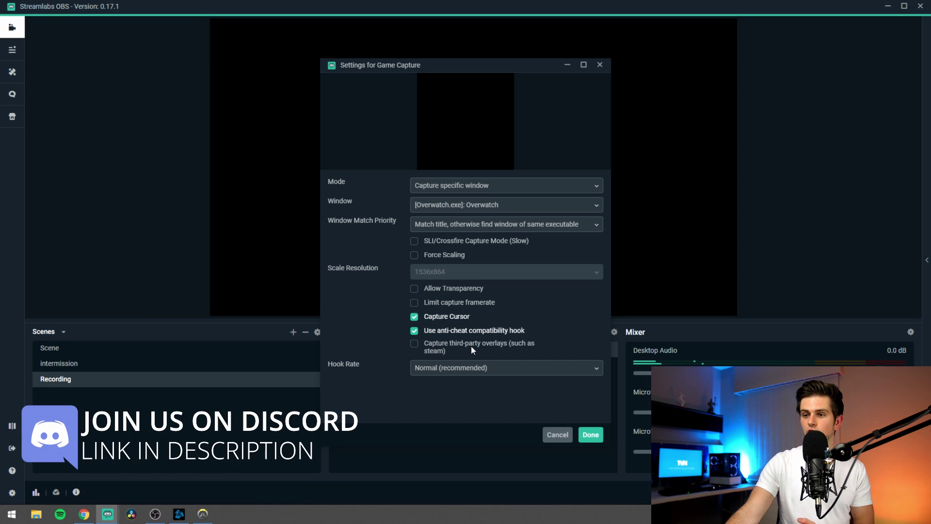
click(591, 435)
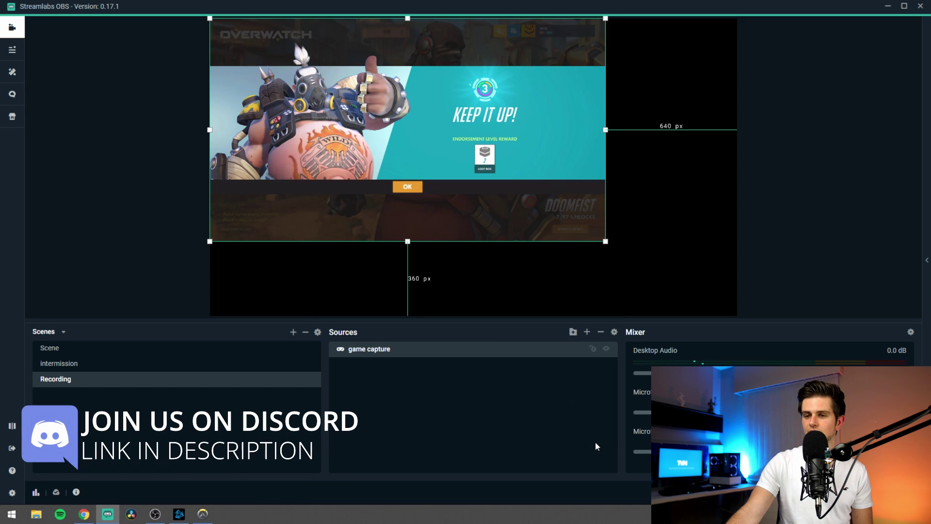
- Apply Transform > Fit to Screen to the Overwatch game capture source
right_click(415, 151)
right_click(371, 349)
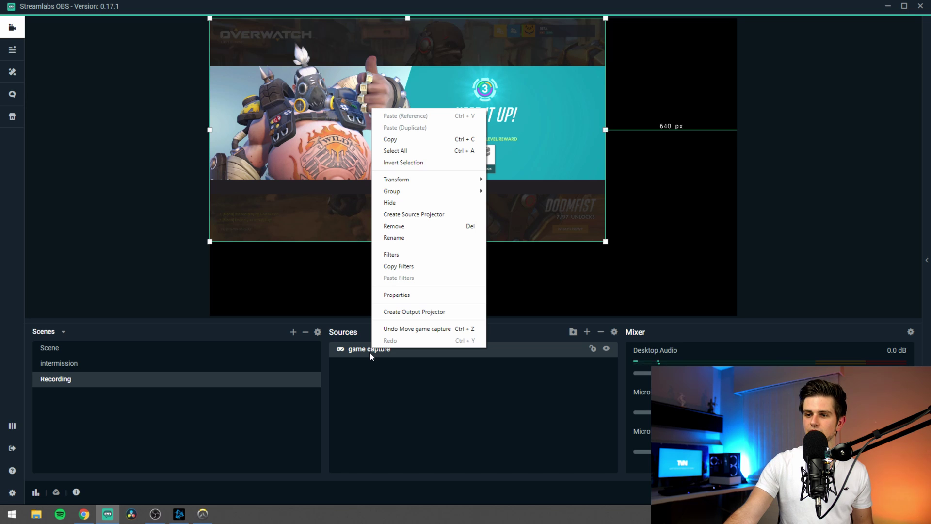
mouse_move(425, 181)
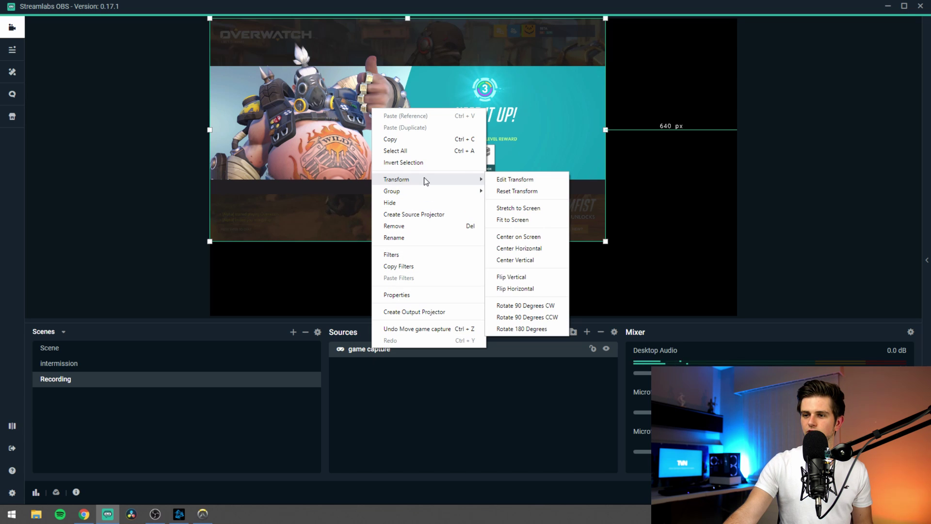
click(519, 222)
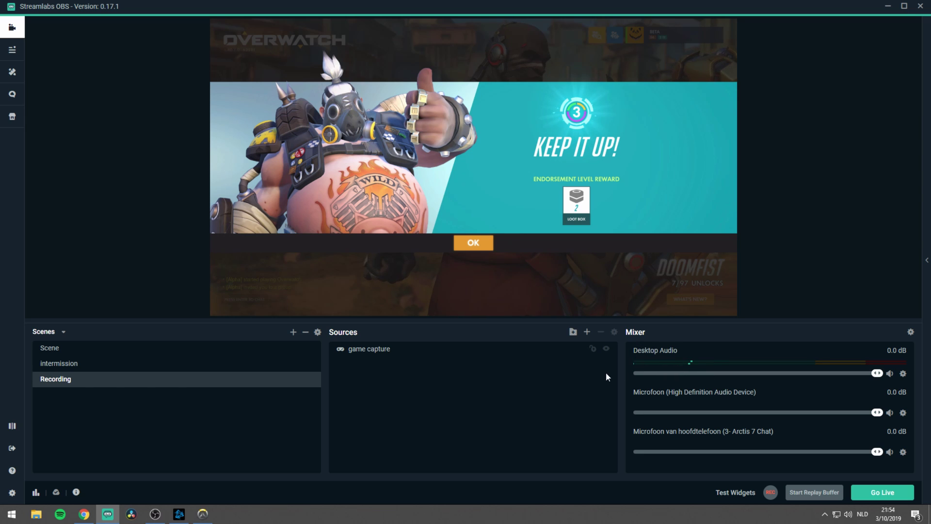
- In Video settings, set base resolution 2560x1440 and output 1920x1080, and check Common FPS is 60
click(13, 493)
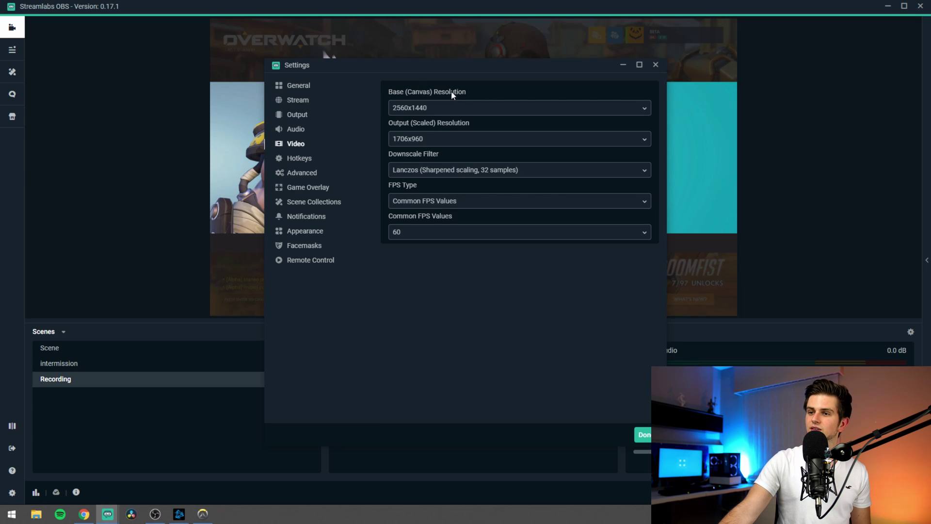
click(423, 110)
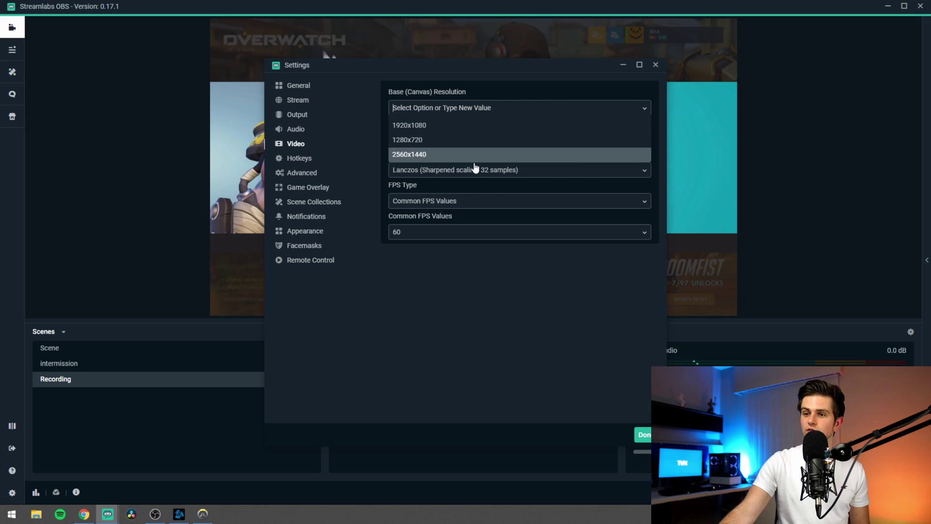
click(412, 154)
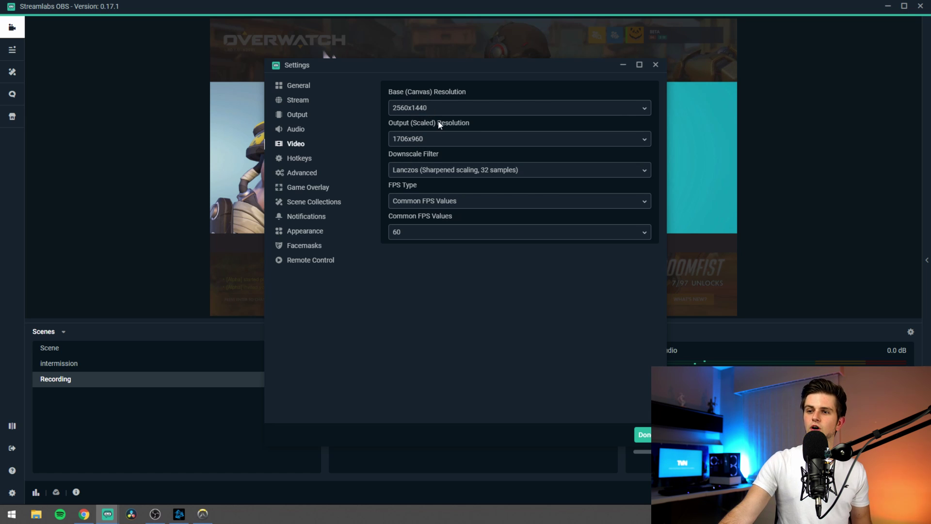
click(429, 144)
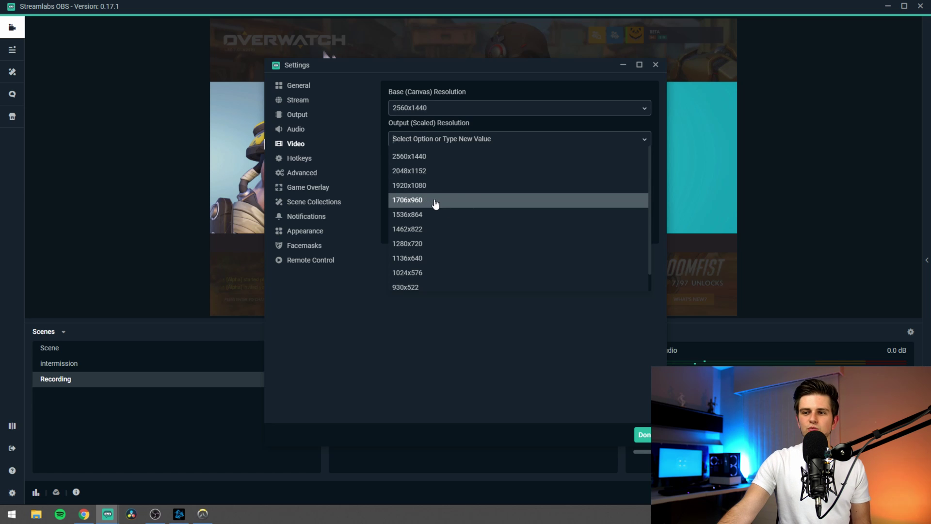
click(444, 187)
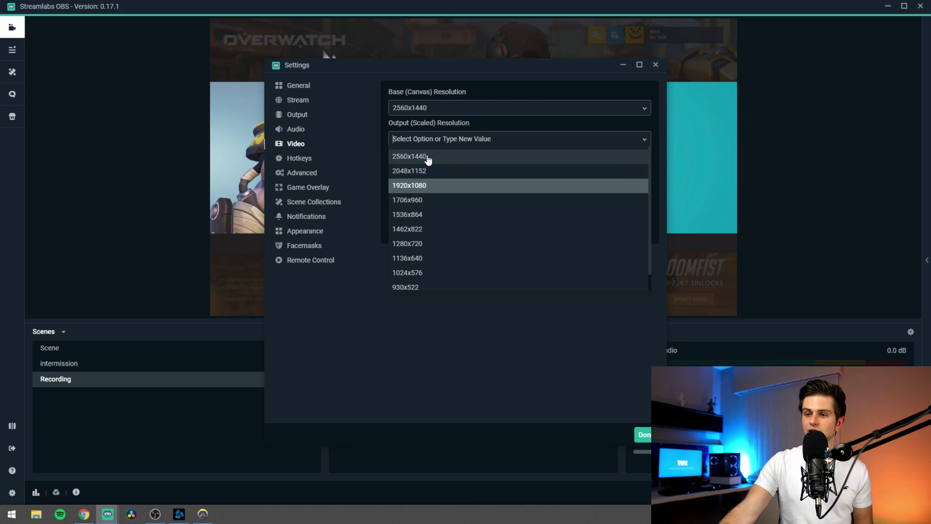
click(456, 154)
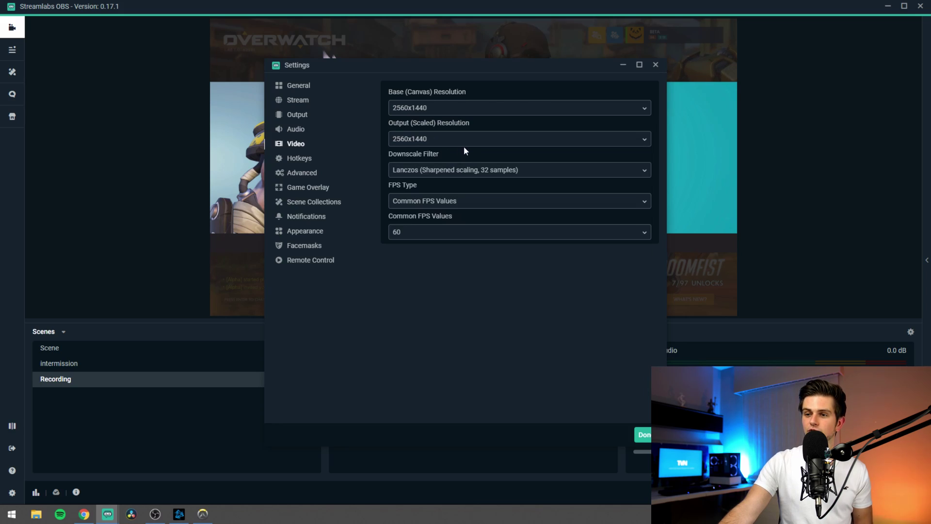
click(436, 144)
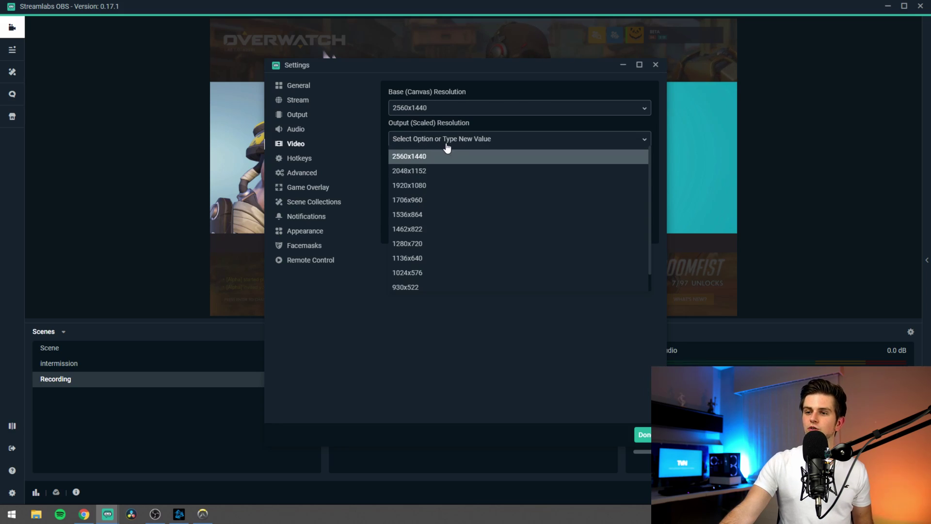
click(443, 186)
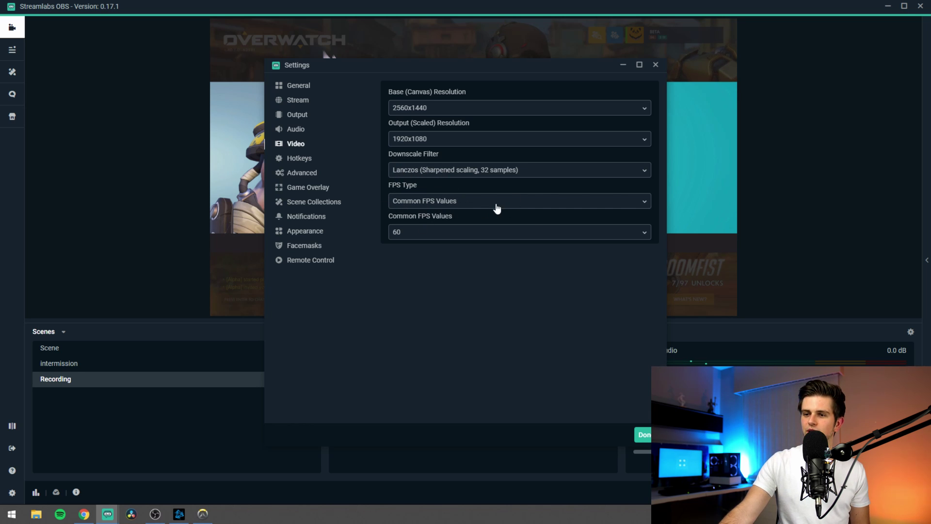
click(423, 236)
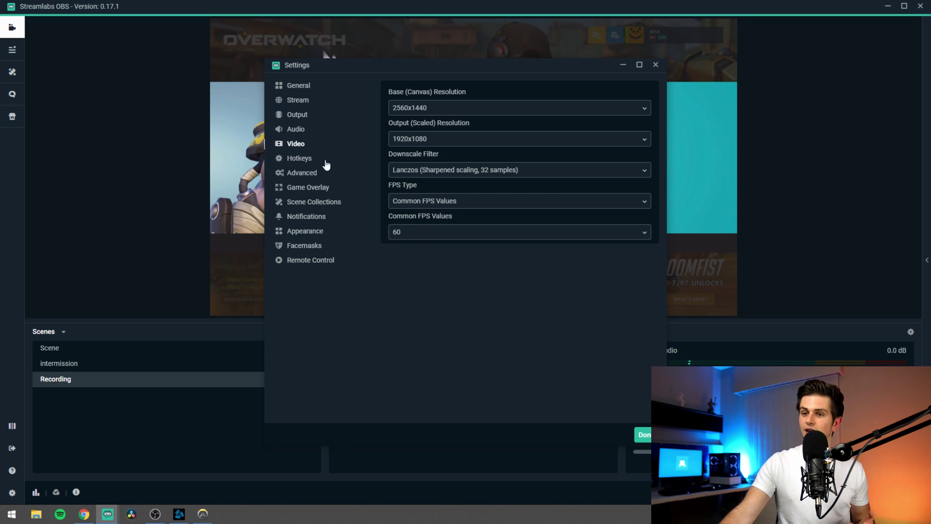
- Switch the Output mode to Advanced and show the Recording settings
click(299, 118)
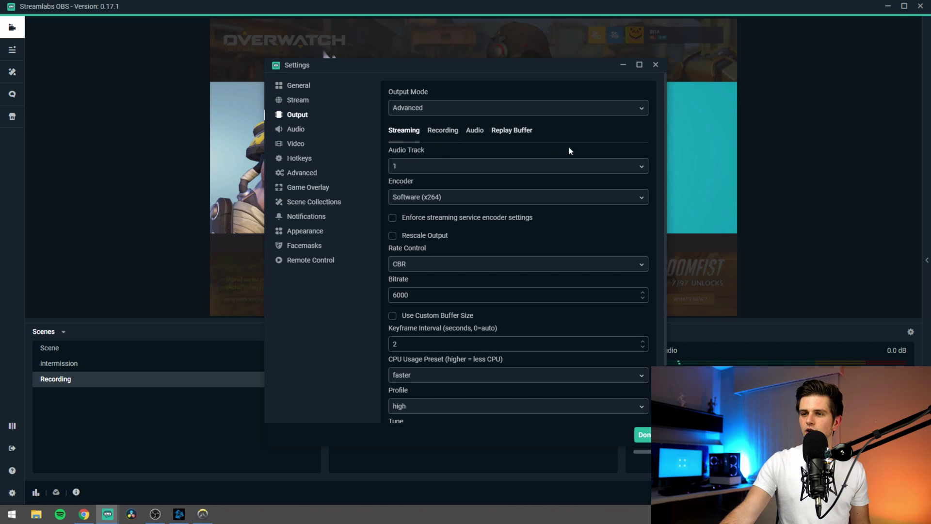
click(429, 109)
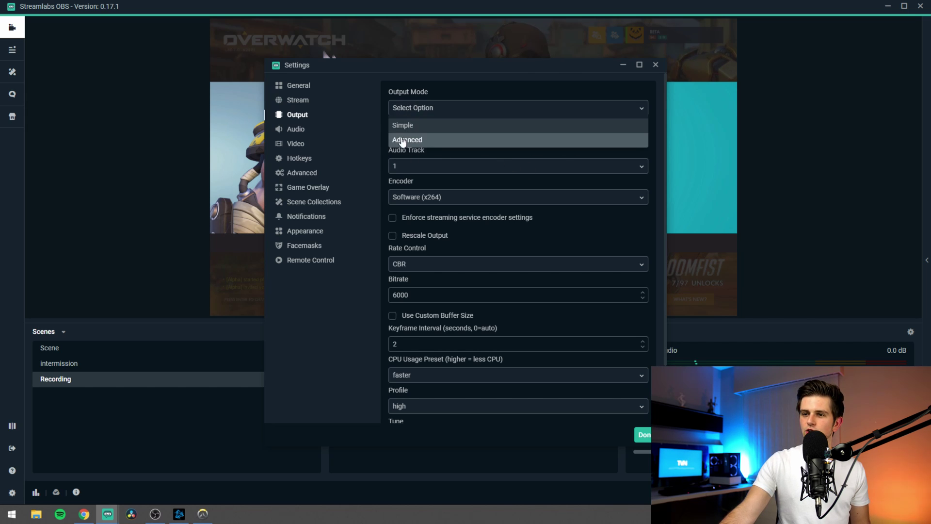
click(429, 140)
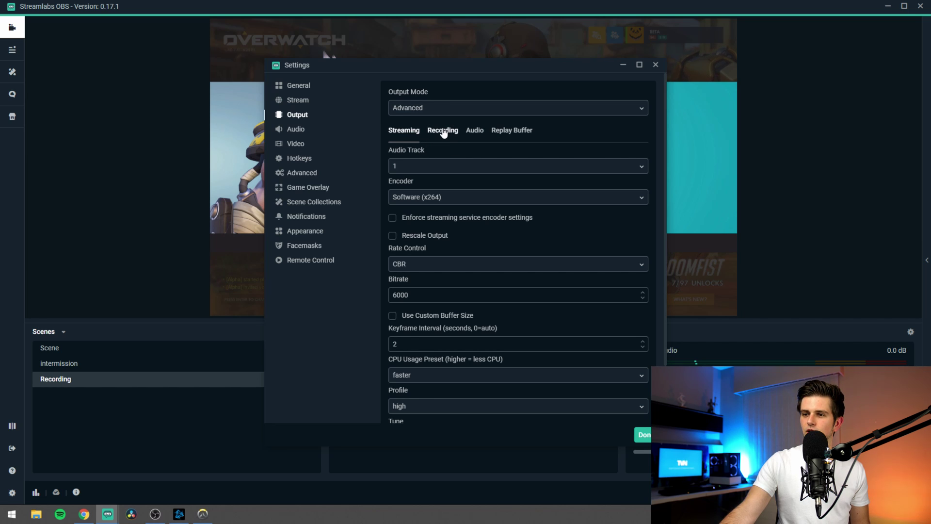
click(444, 132)
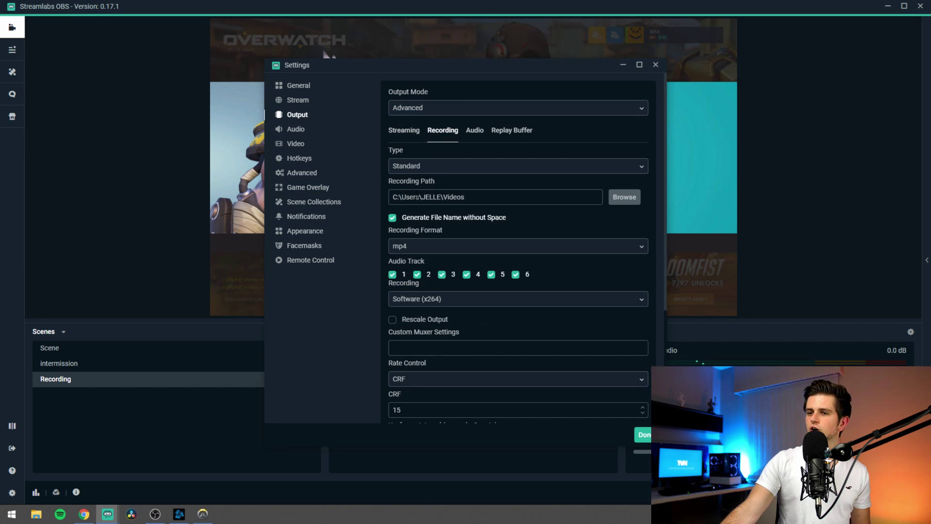
- Save recordings to the Videos folder in mp4 format
drag(469, 197, 393, 197)
click(624, 197)
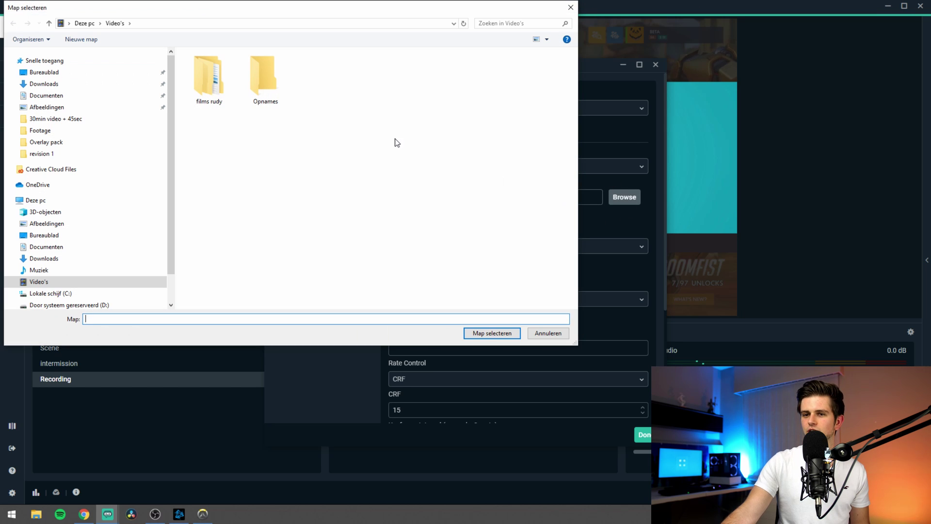
click(49, 282)
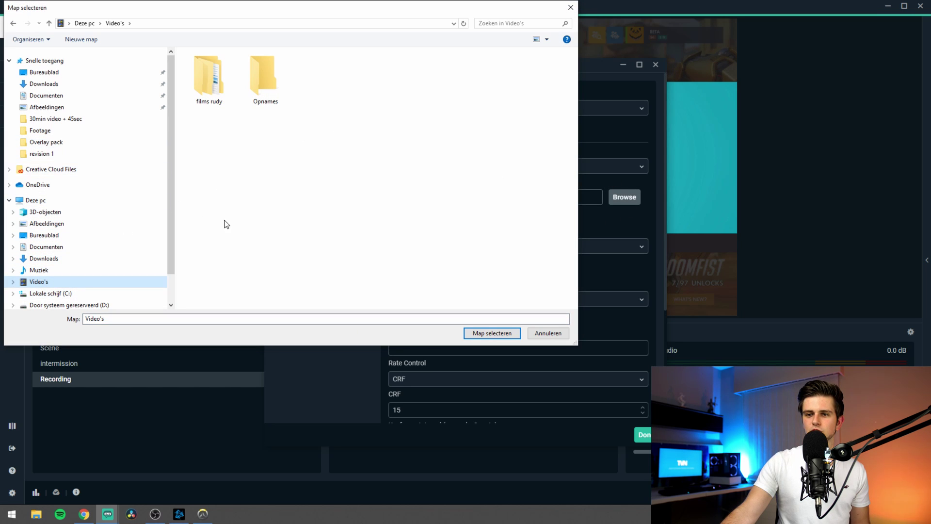
click(494, 335)
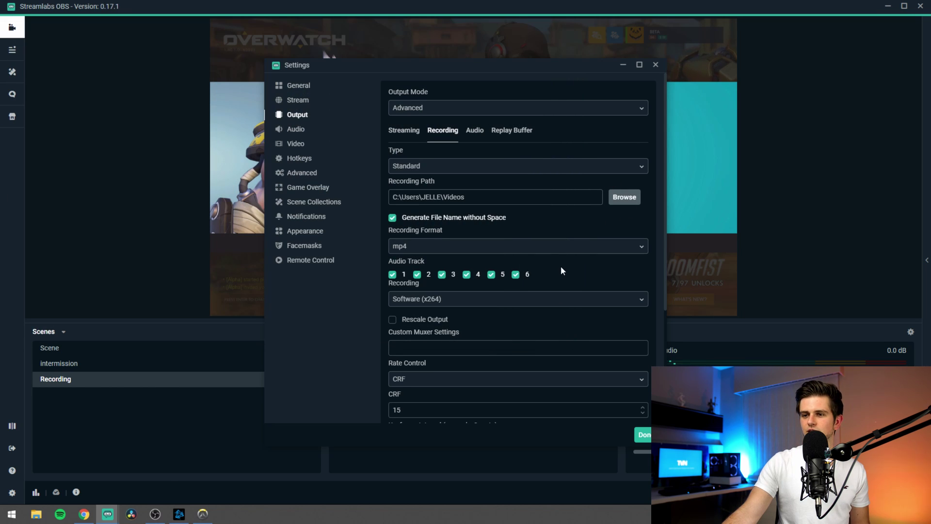
scroll(494, 204, down, 2)
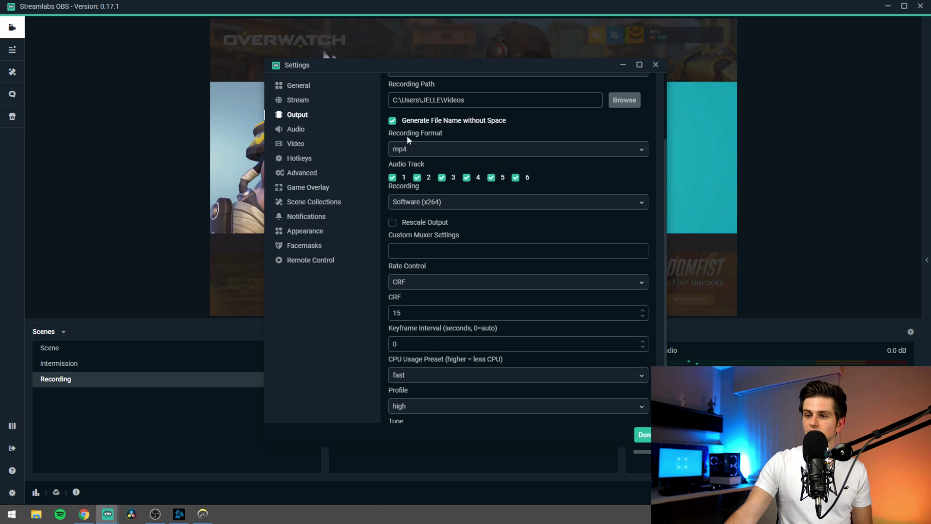
click(439, 150)
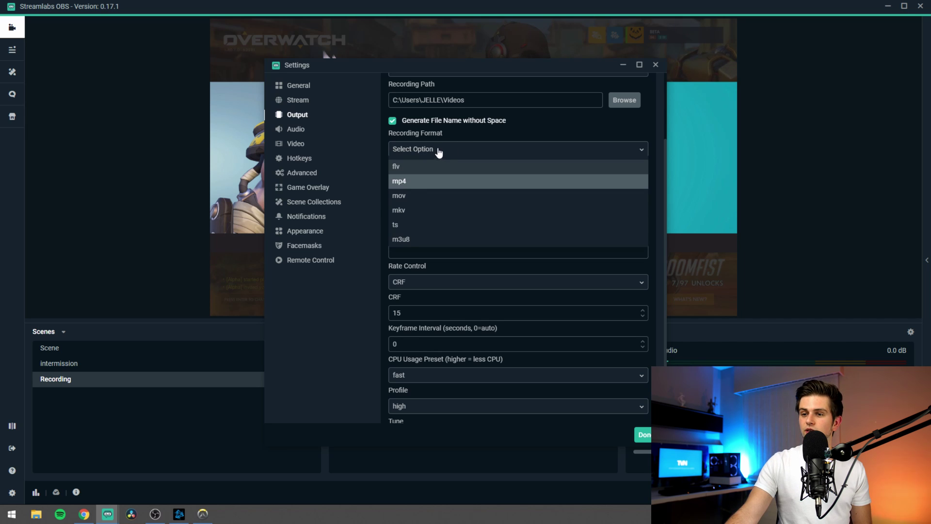
click(422, 184)
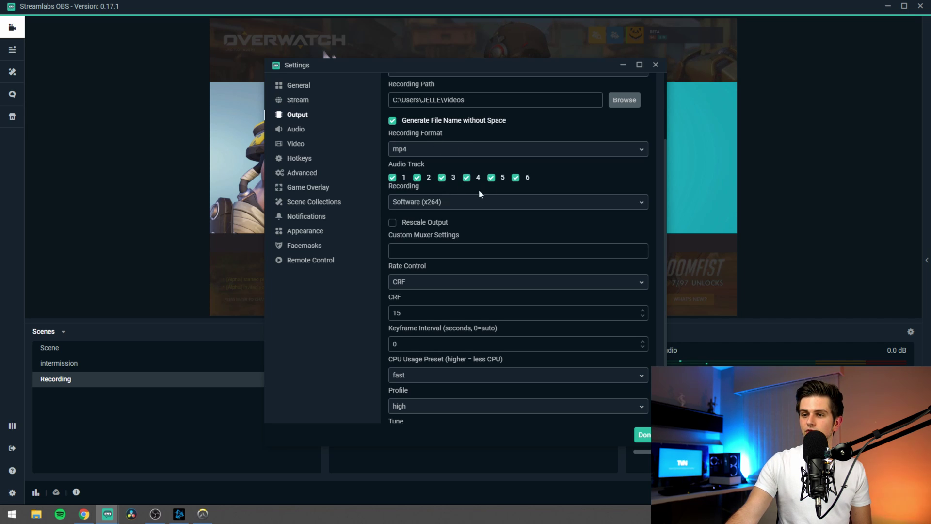
scroll(482, 179, up, 2)
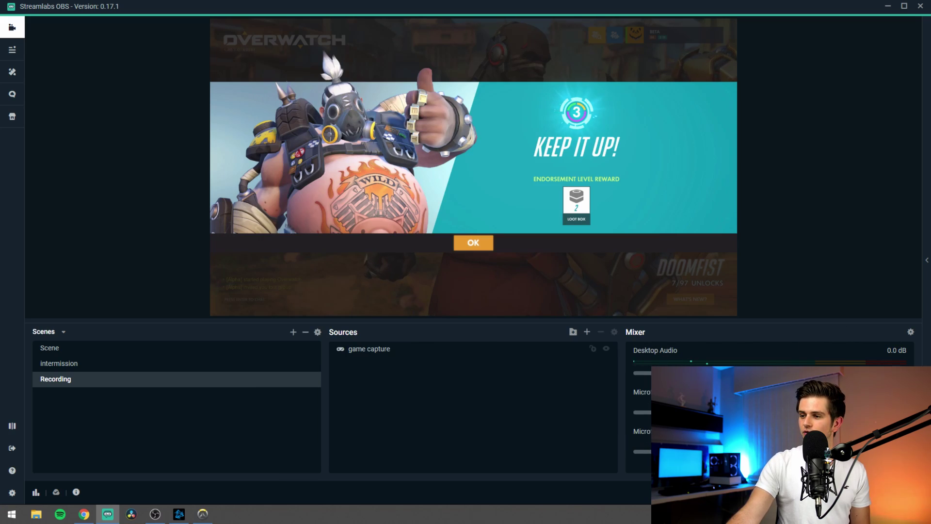
- In Advanced Audio Settings, remove Arctis 7 Chat from track 1 and the High Definition Audio mic from track 5
click(910, 331)
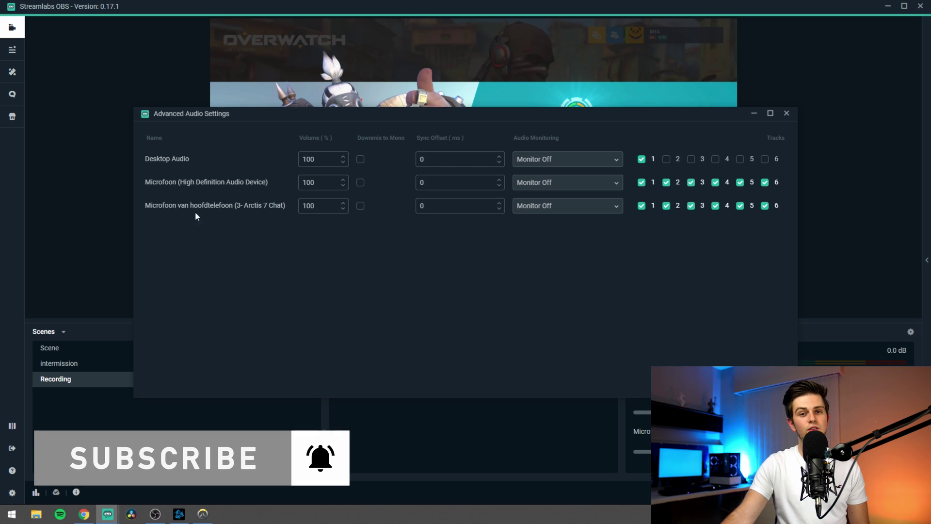
click(641, 206)
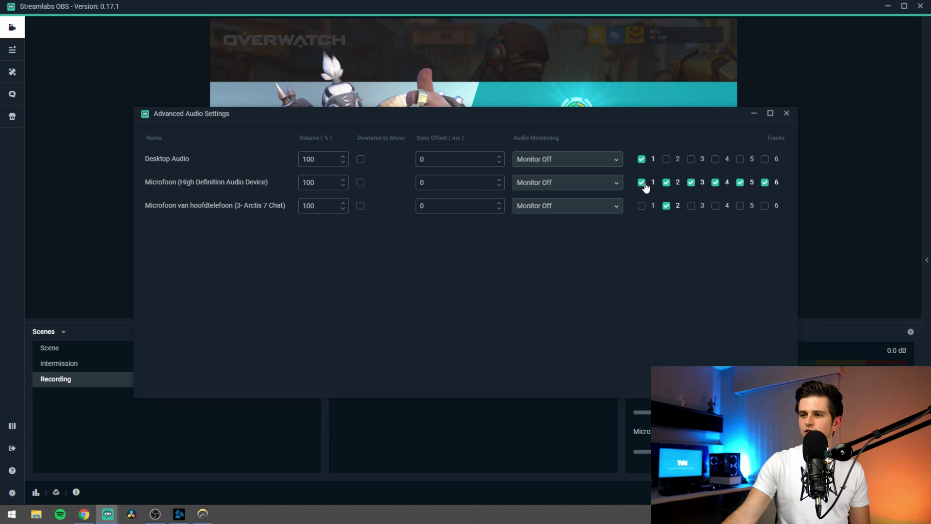
click(743, 185)
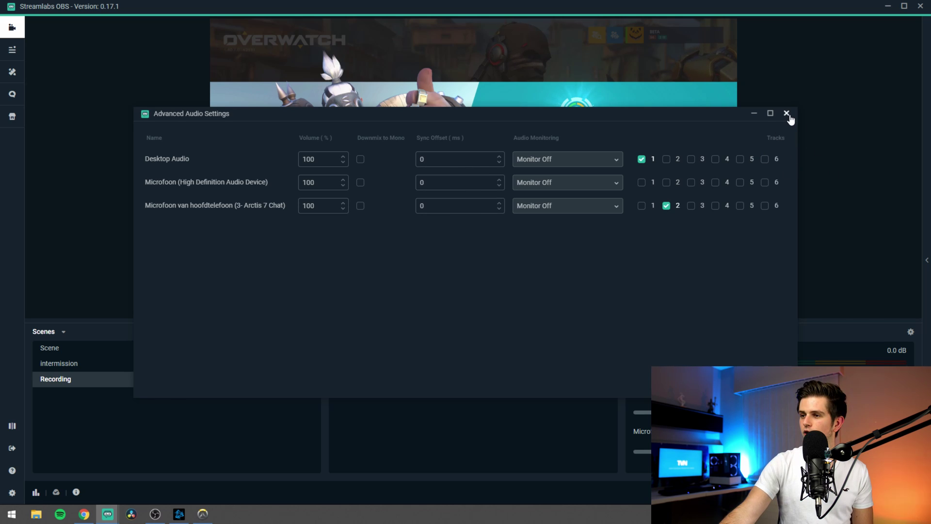
click(787, 114)
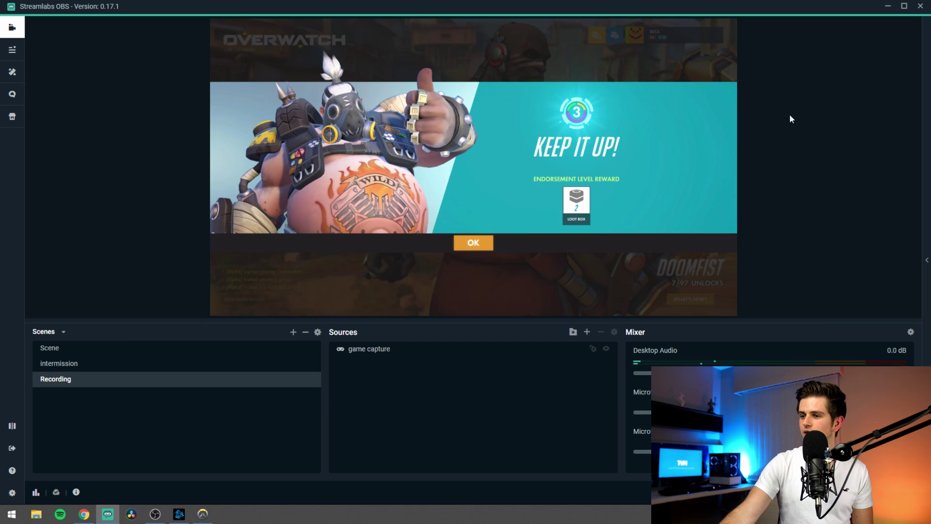
- In Output > Recording settings, toggle audio tracks 3 through 6 and open the recording encoder list
click(13, 494)
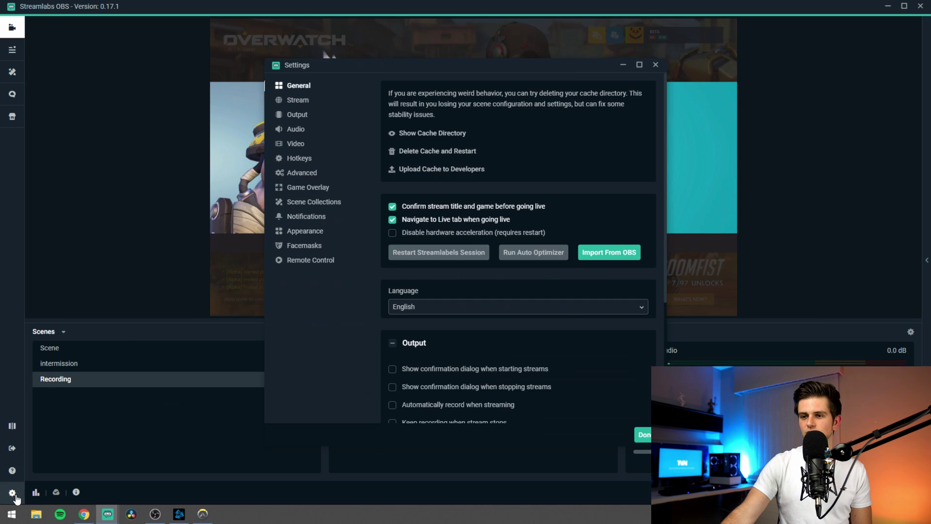
click(298, 117)
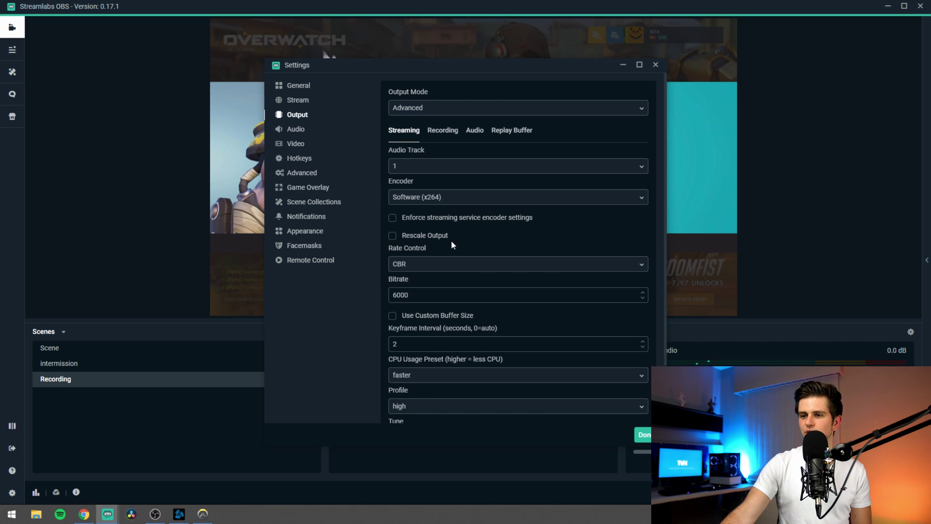
click(443, 131)
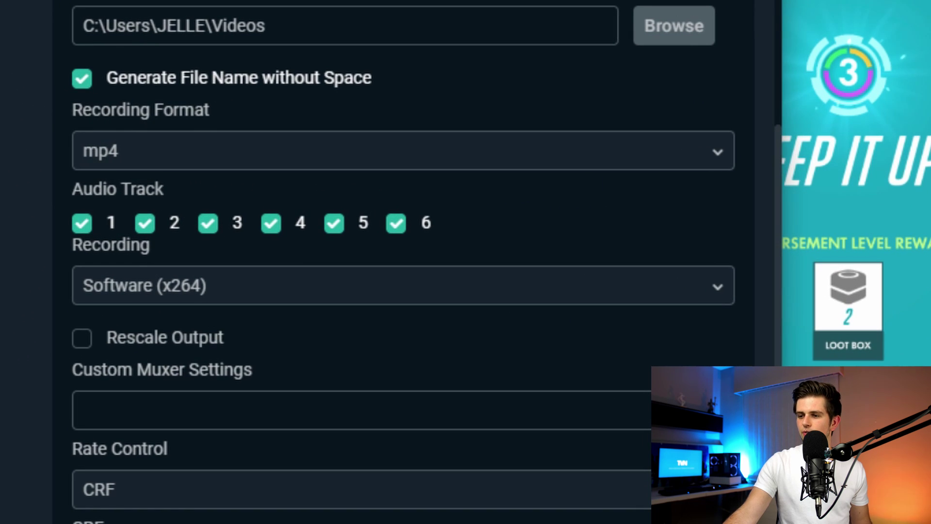
click(207, 223)
click(271, 223)
click(334, 224)
click(395, 224)
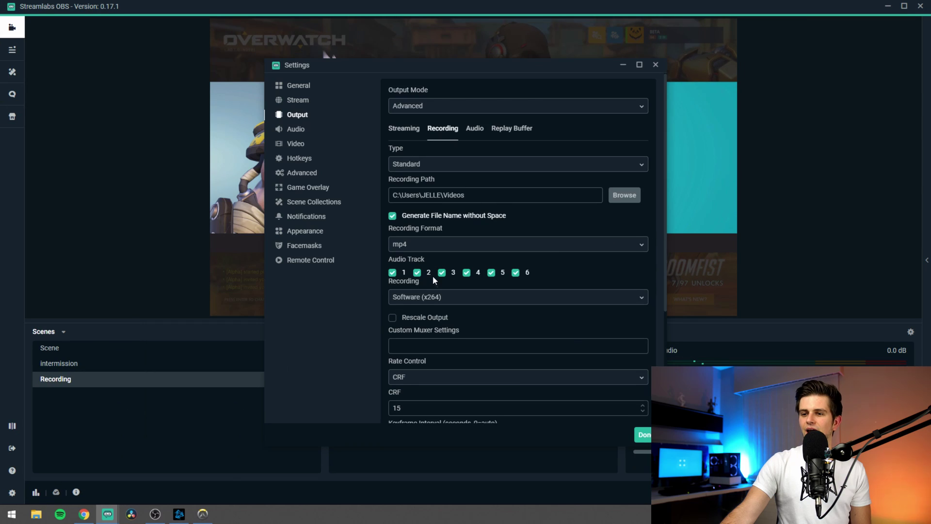
scroll(432, 275, down, 3)
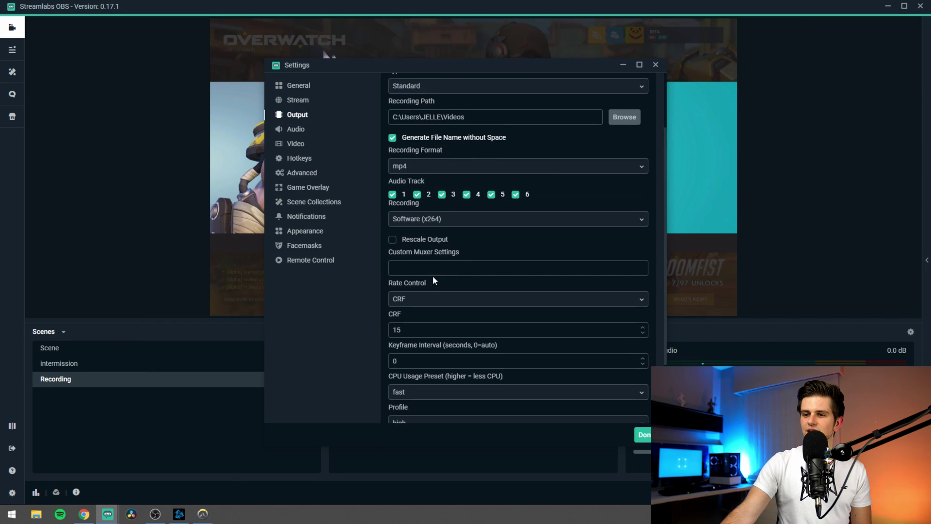
click(439, 203)
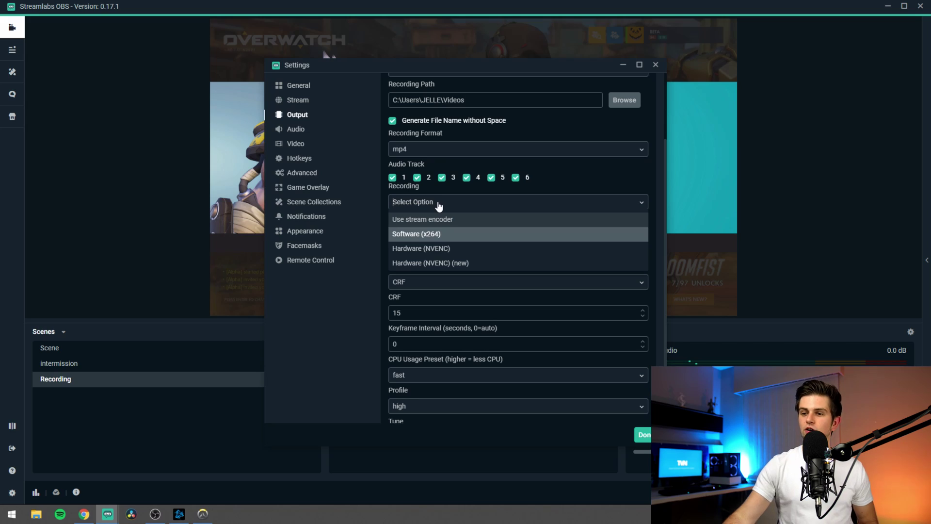
- Switch the recording encoder to Hardware (NVENC) (new) and open its Rate Control choices
click(440, 263)
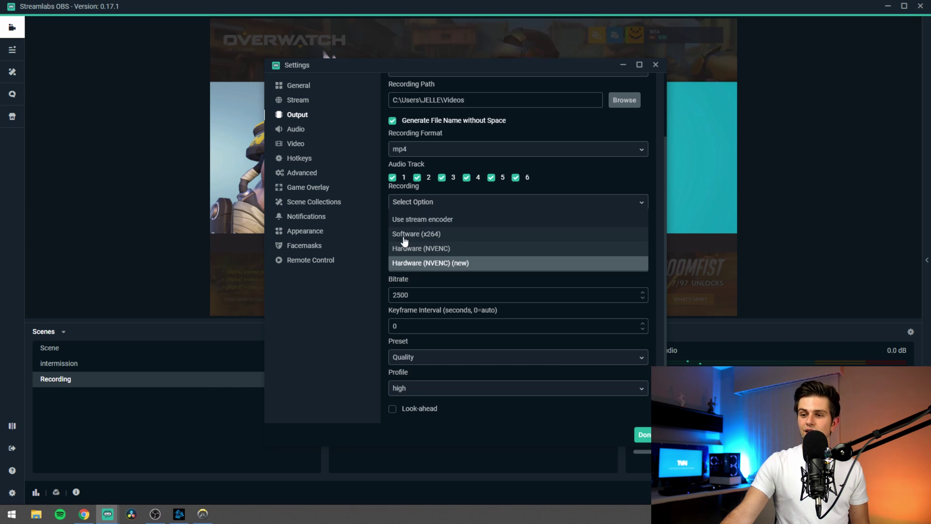
click(432, 234)
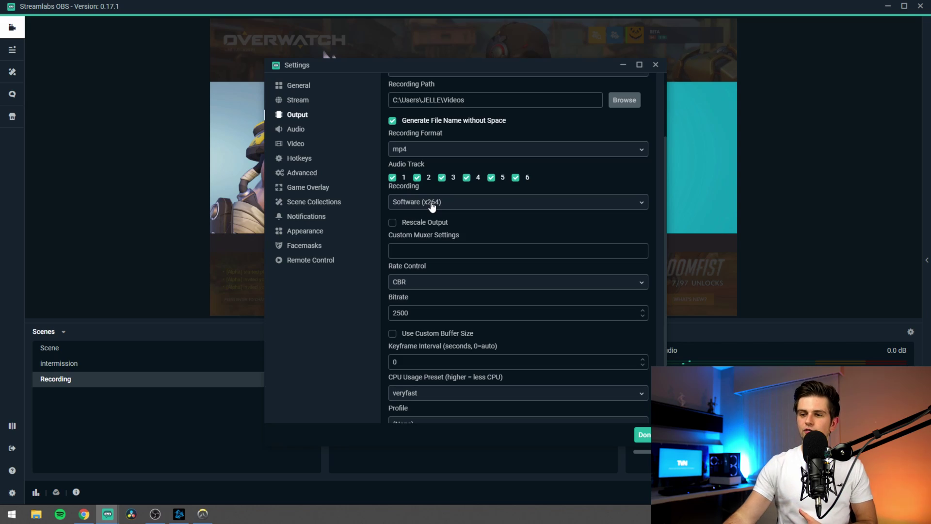
click(432, 203)
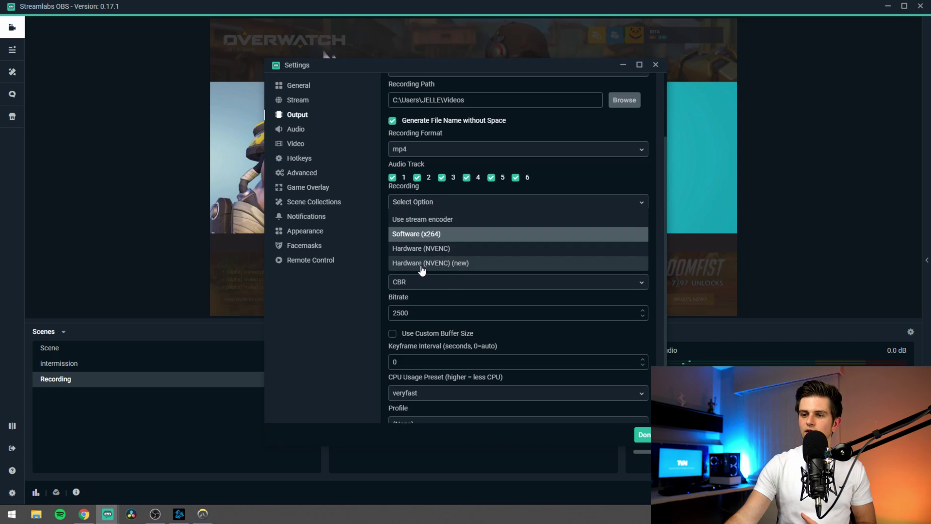
click(456, 267)
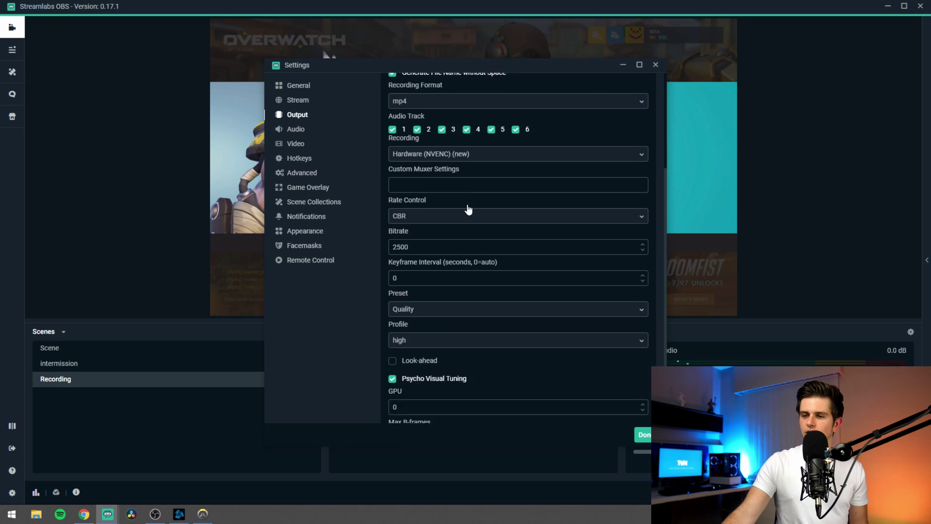
scroll(469, 209, down, 1)
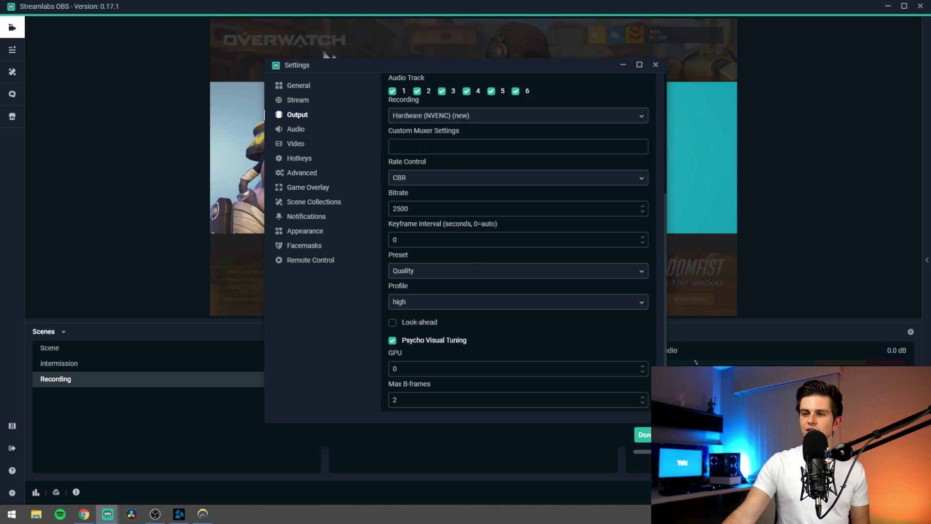
click(418, 177)
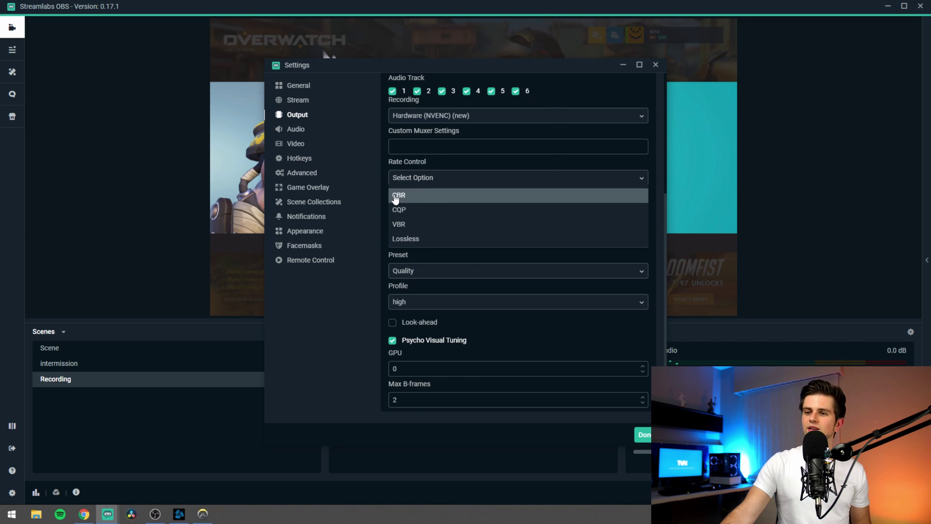
- Change NVENC rate control from CBR at 2500 bitrate to CQP with CQ Level 17
click(426, 195)
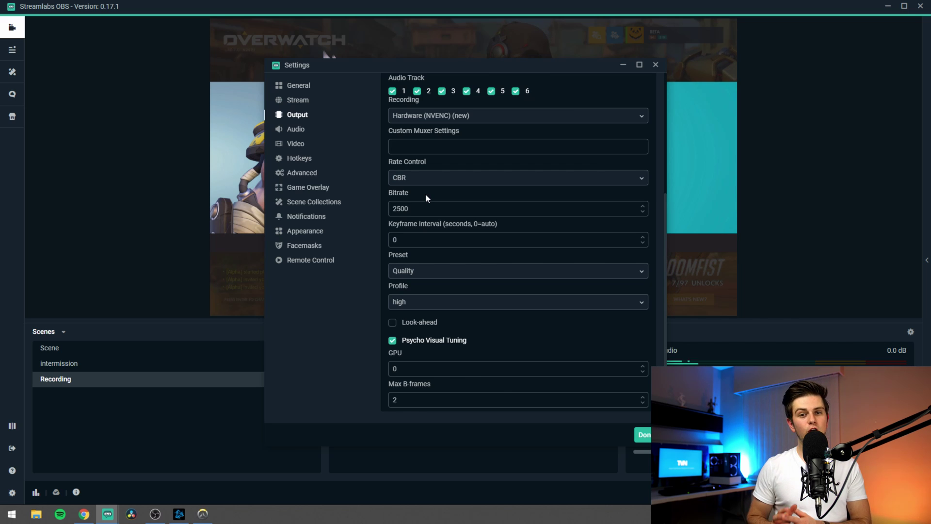
drag(410, 208, 368, 209)
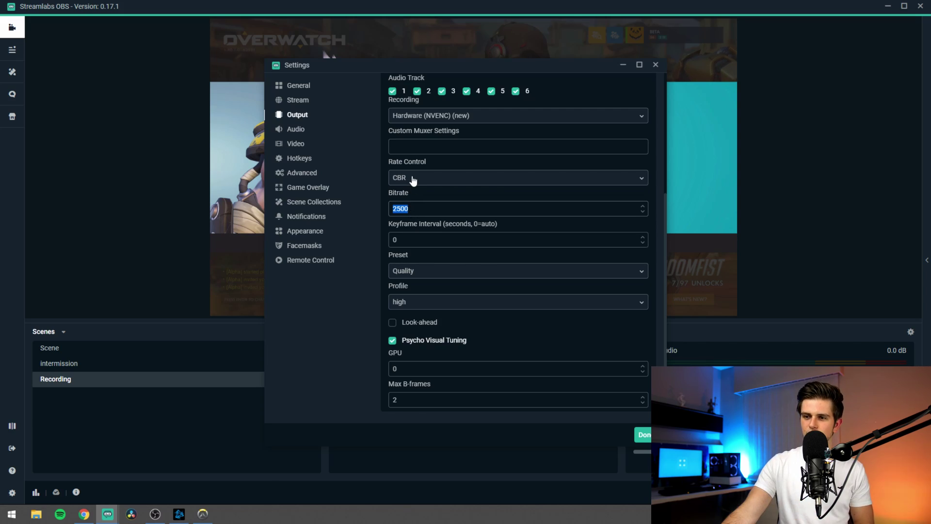
click(413, 180)
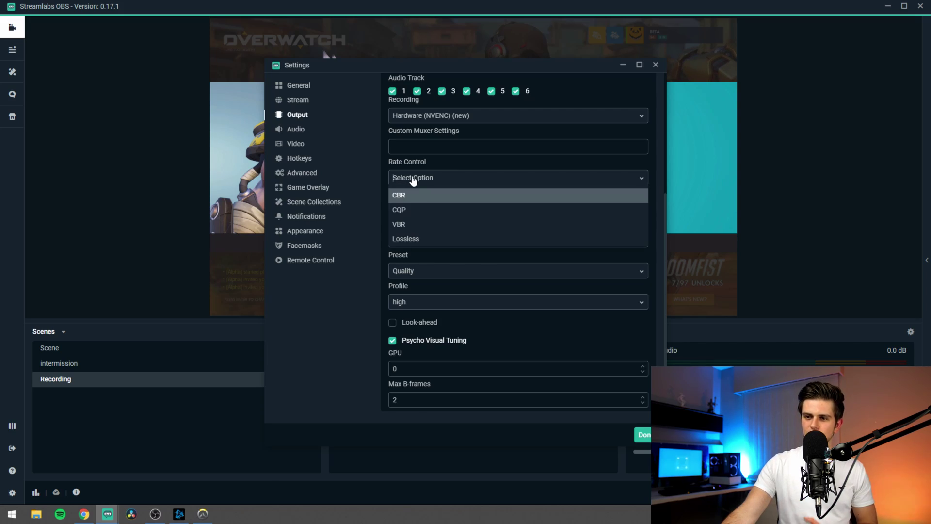
click(413, 212)
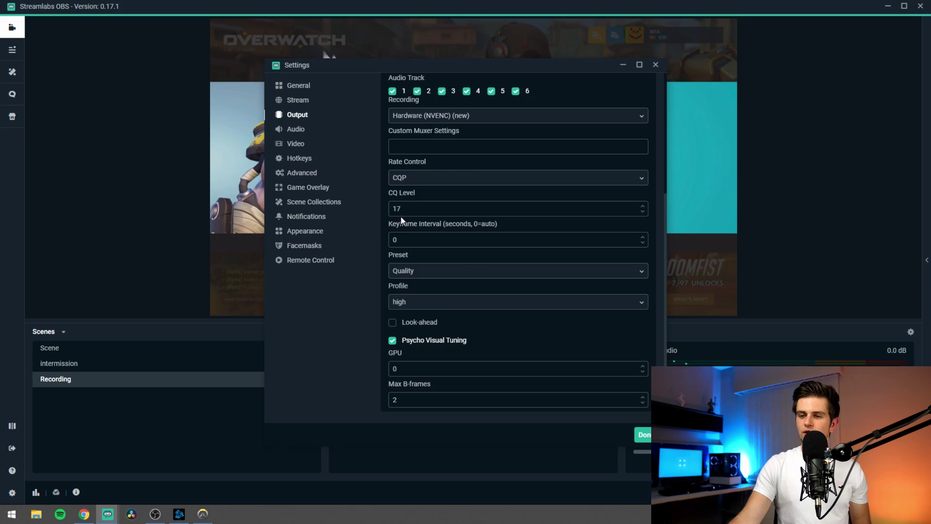
- Set the NVENC preset to Max Quality after comparing it with Quality, and keep the high profile
click(417, 244)
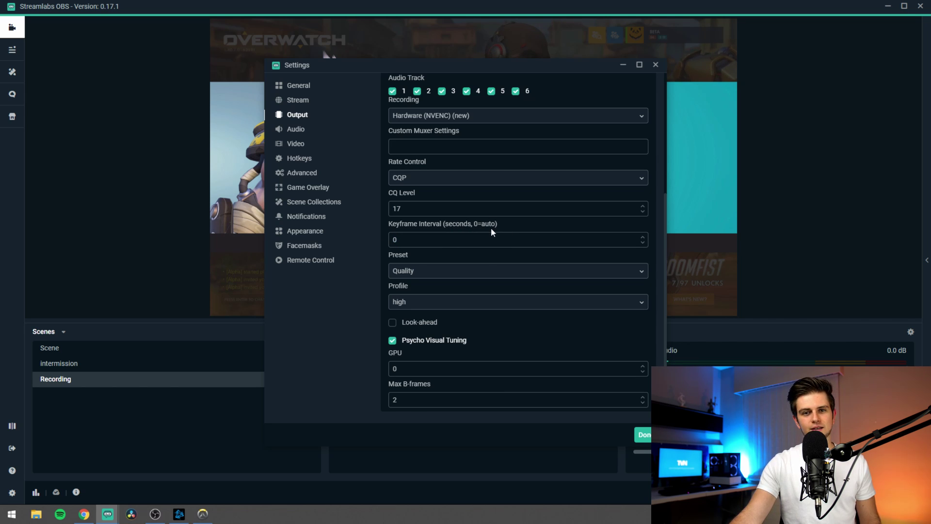
click(426, 276)
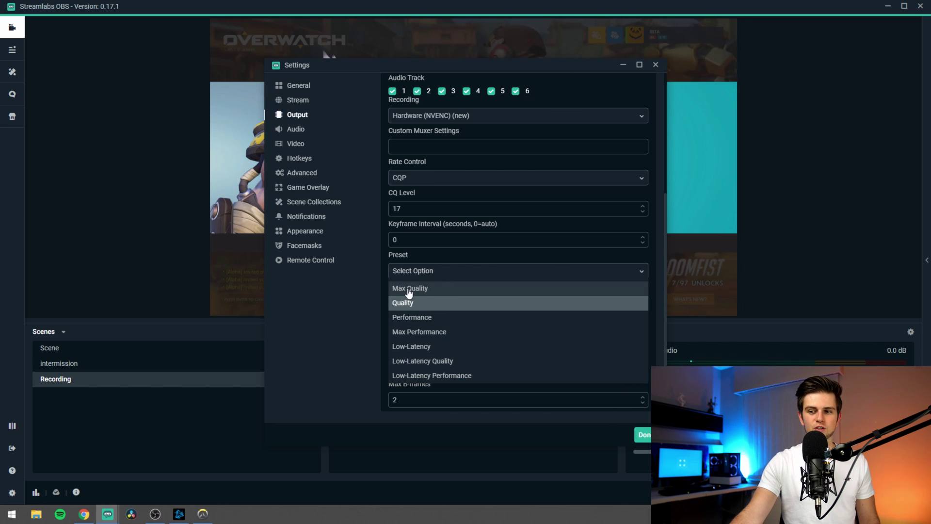
click(425, 291)
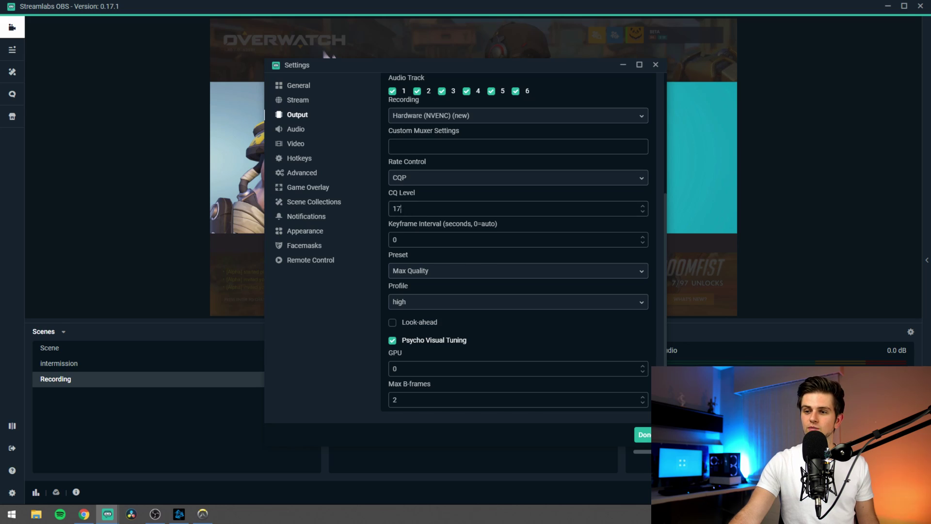
click(419, 274)
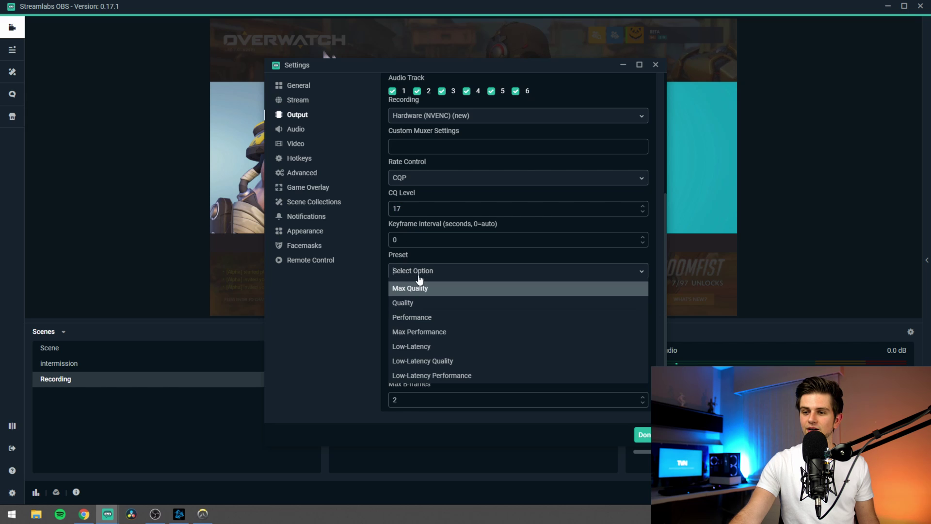
click(410, 304)
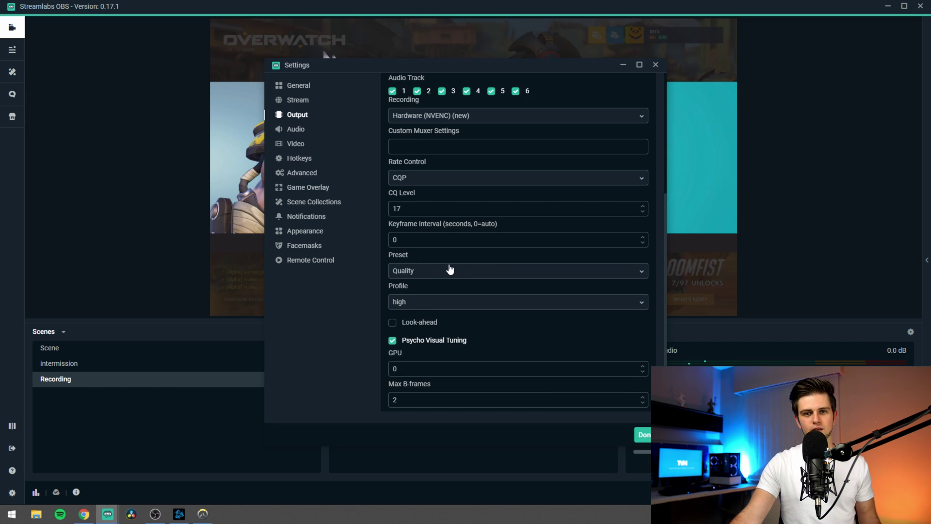
click(450, 270)
click(415, 287)
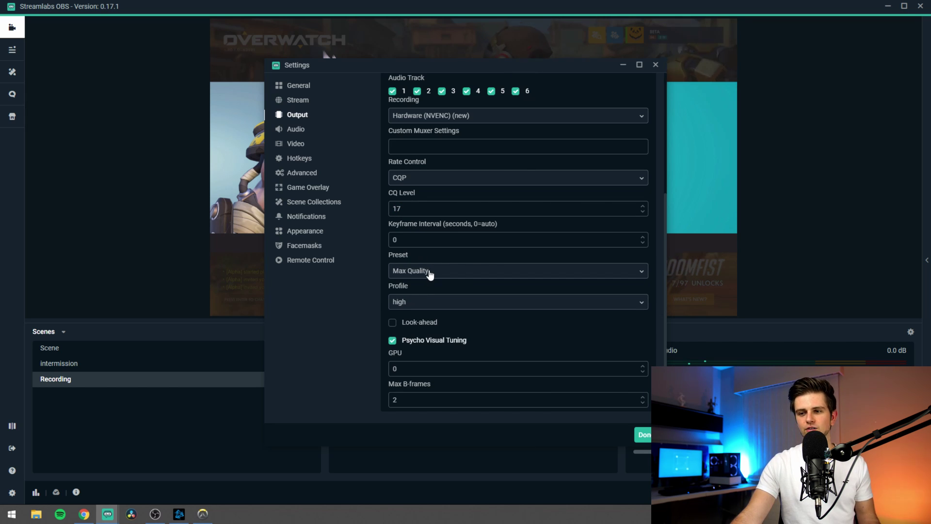
click(426, 302)
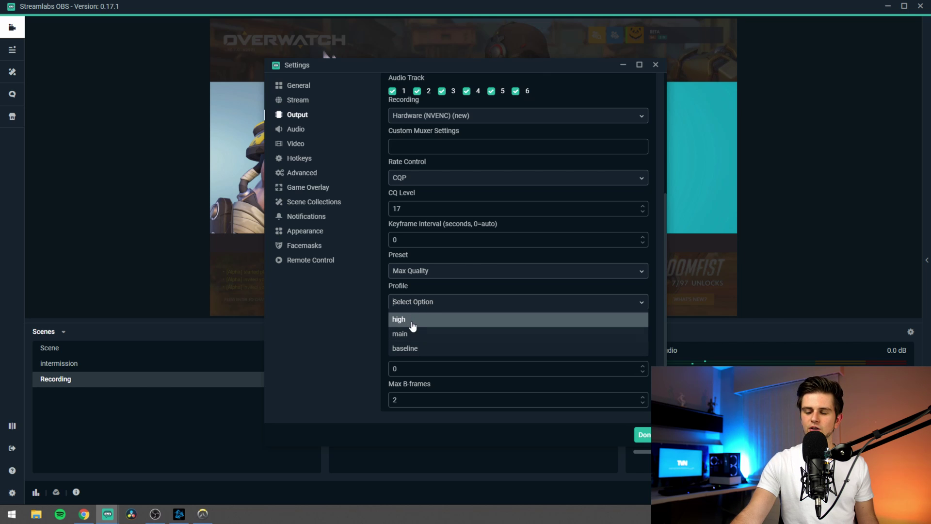
click(432, 320)
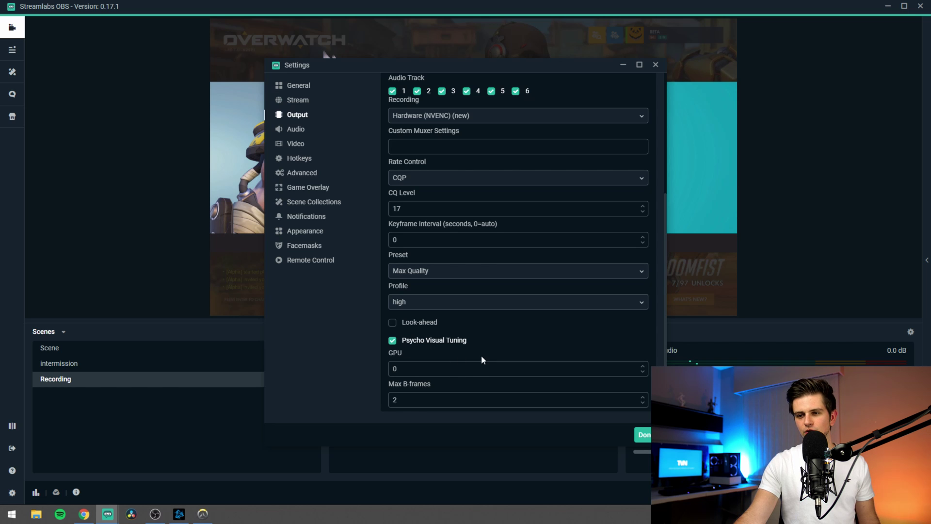
- Check GPU 0 and Max B-frames 2, then apply the output changes and close Settings
drag(395, 368, 370, 368)
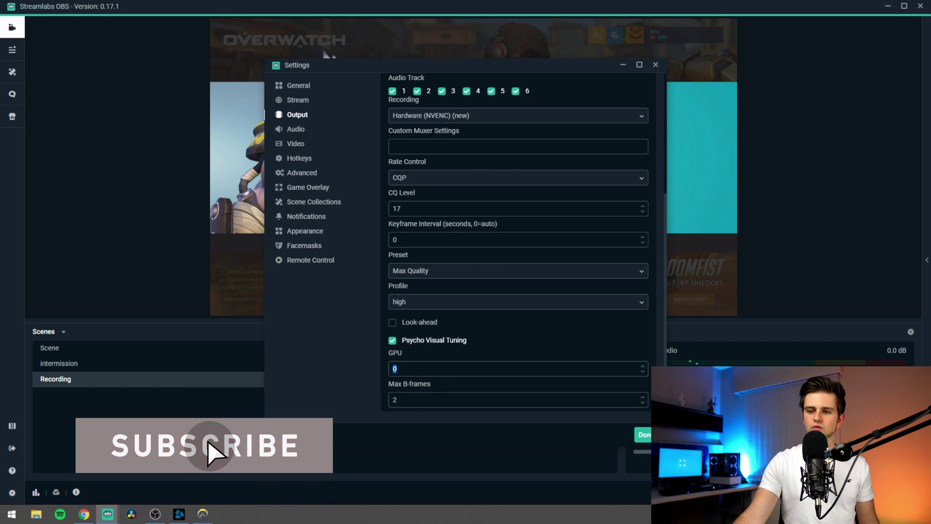
double_click(391, 400)
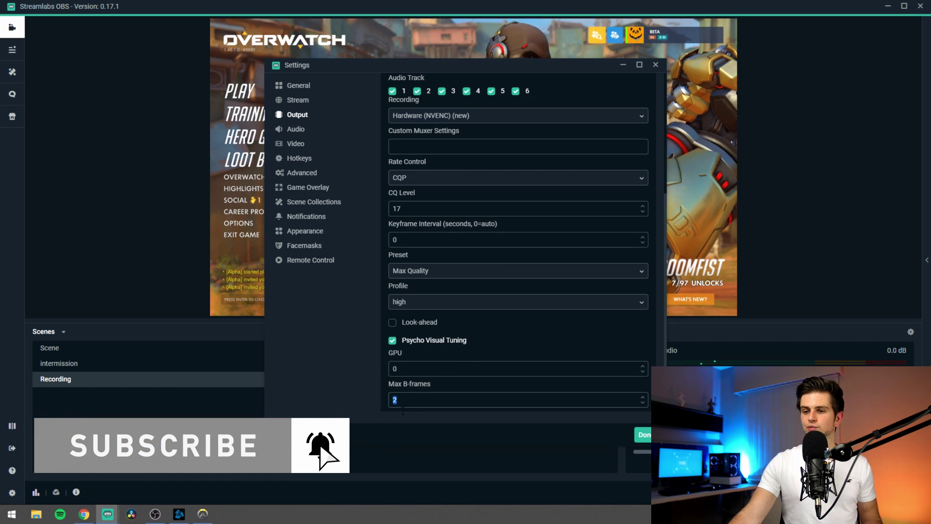
click(644, 435)
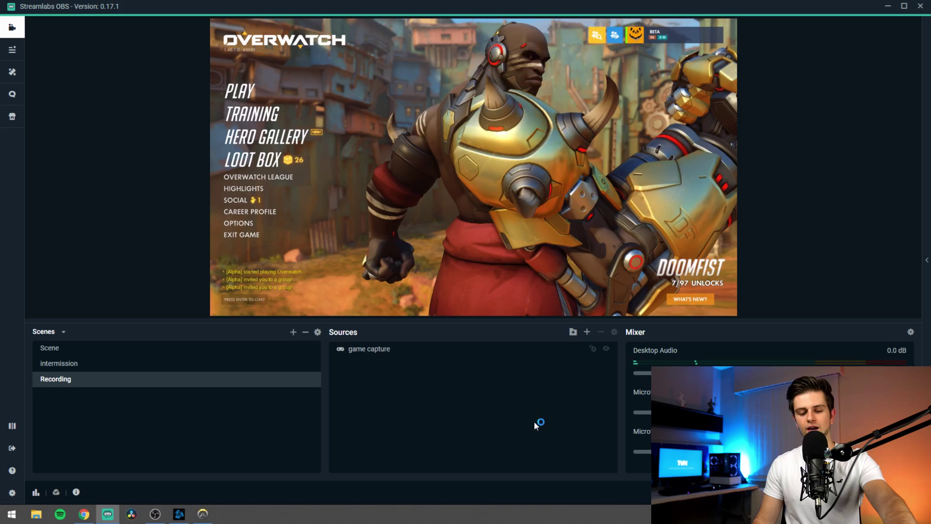
- Open Task Manager's Prestaties page and compare the Processor and GPU 0 load graphs
key(ctrl+shift+Escape)
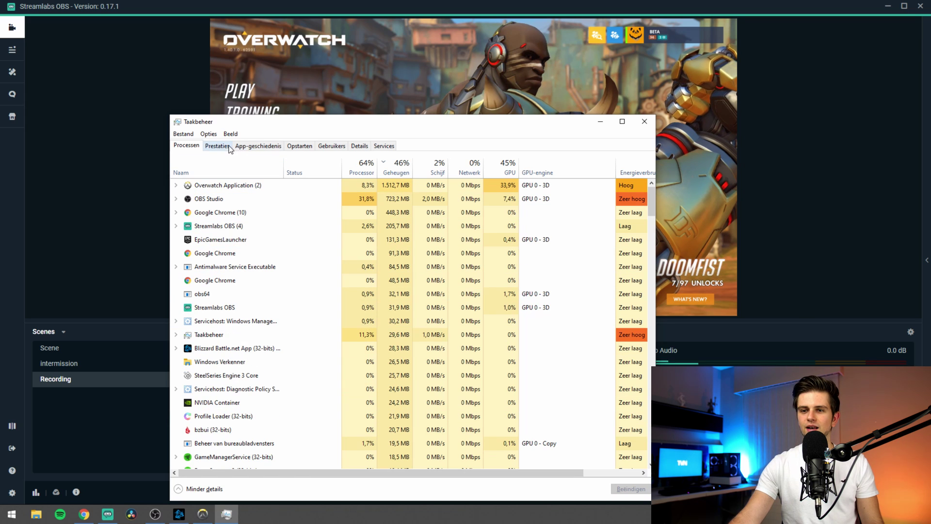
click(217, 146)
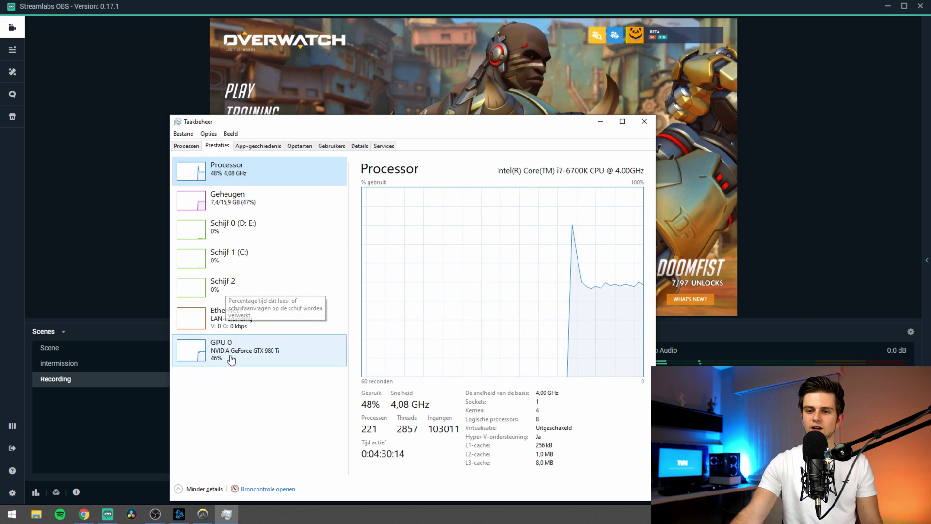
click(276, 360)
click(293, 171)
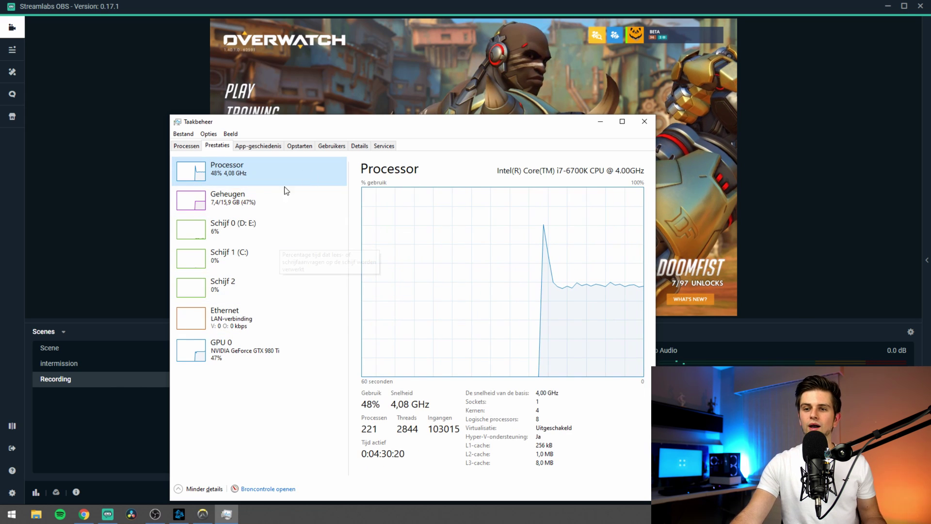
- With the game running, recheck GPU 0 usage (about 44%) and processor load (about 49%)
click(844, 234)
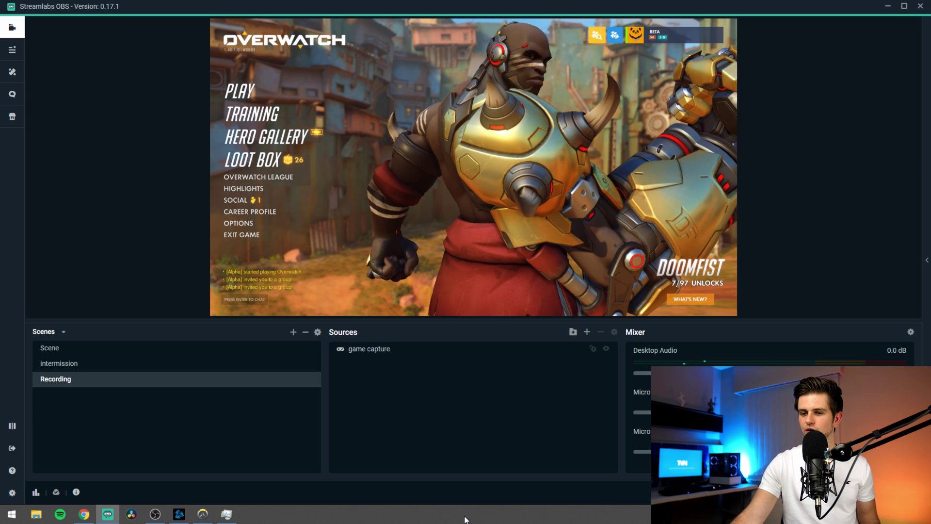
click(203, 514)
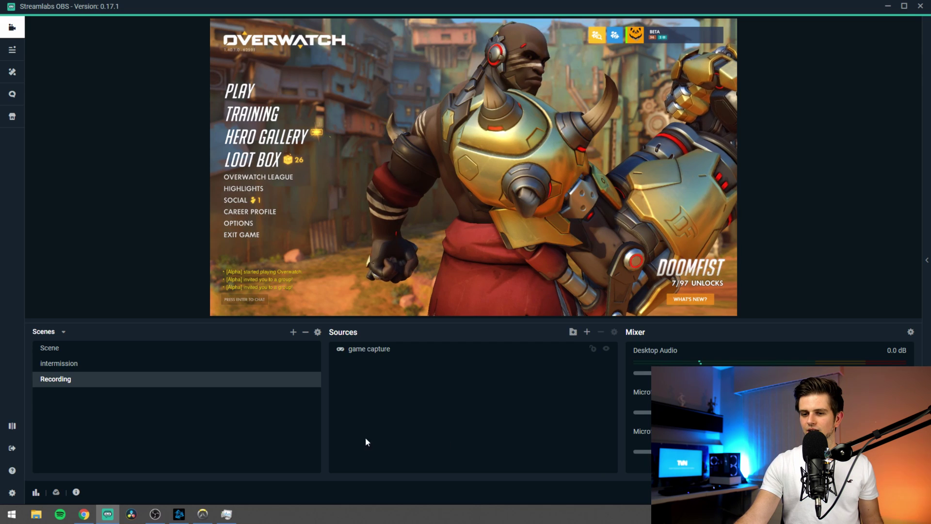
click(227, 515)
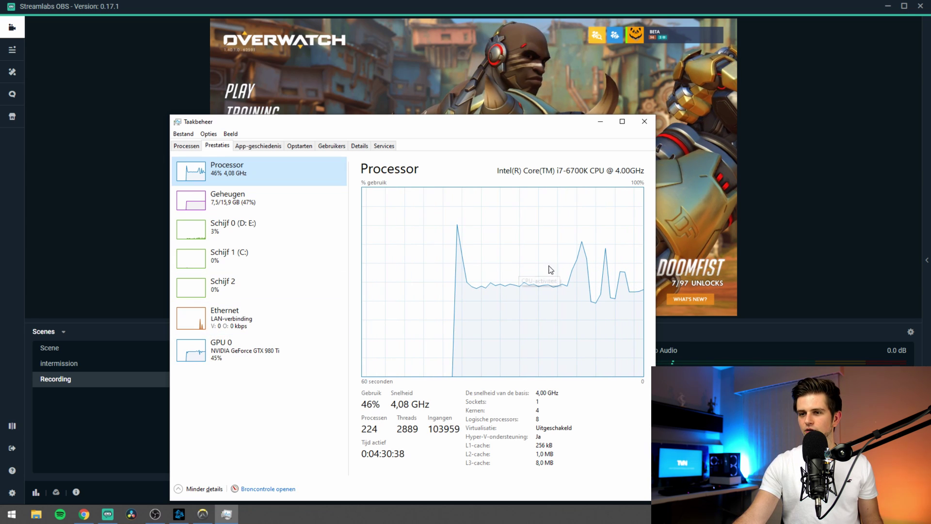
click(266, 361)
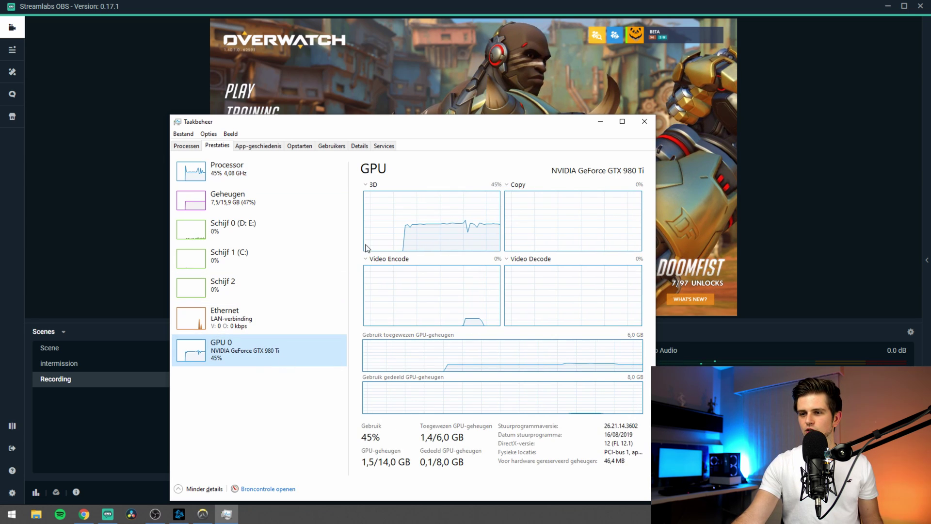
click(252, 171)
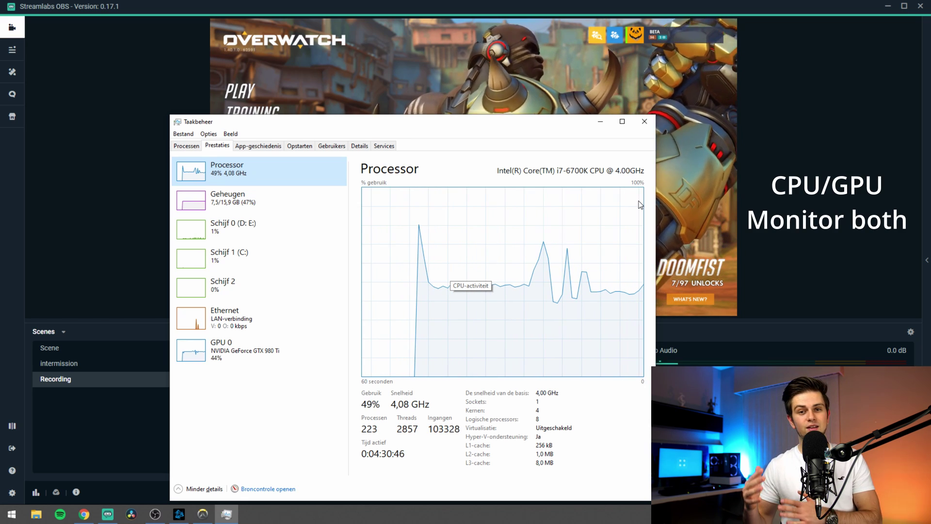
- Show the Recording tab of Streamlabs OBS's Output settings
click(12, 492)
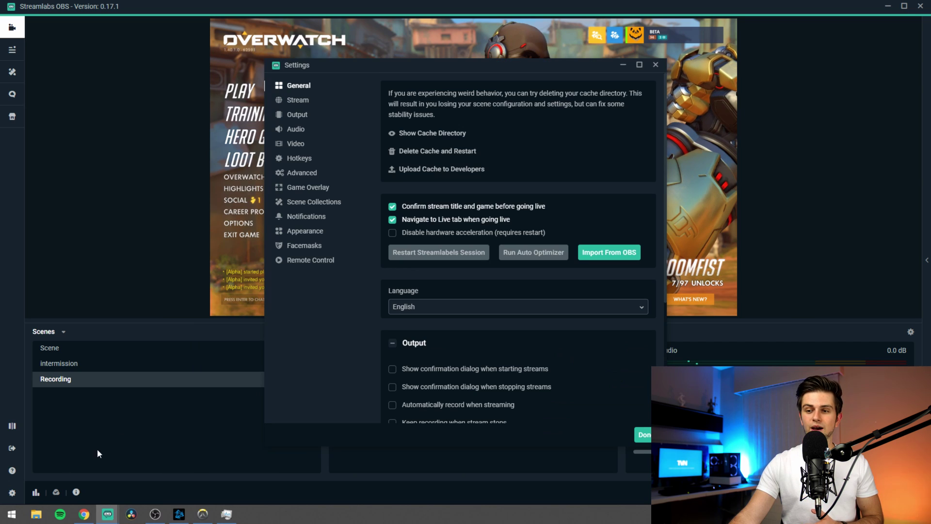
click(295, 117)
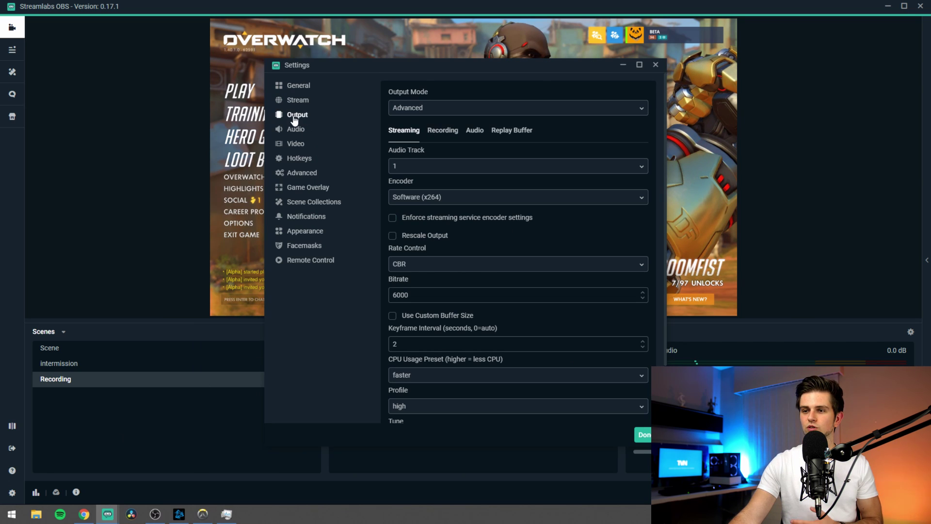
scroll(464, 281, down, 3)
scroll(454, 154, up, 2)
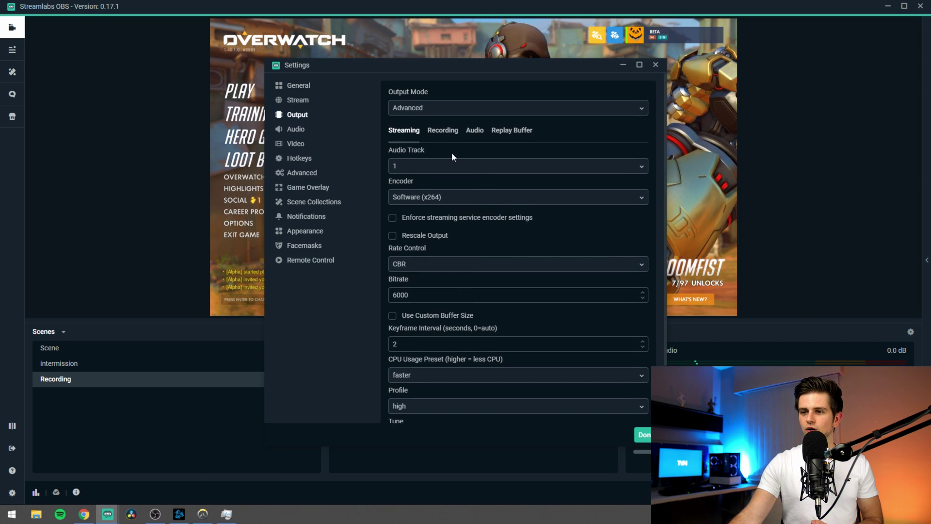
click(443, 132)
scroll(495, 226, down, 5)
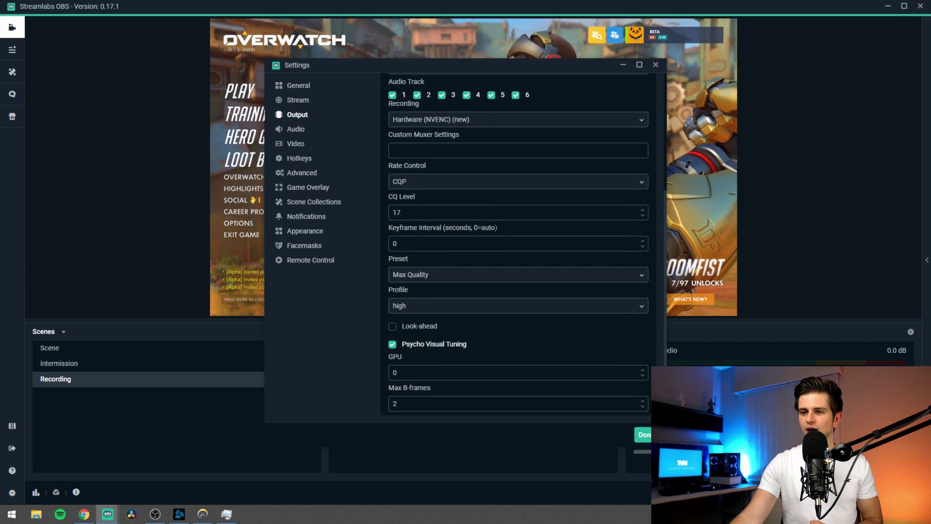
- Check the CQ Level value of 17 and set the NVENC preset to Quality
drag(406, 209, 385, 212)
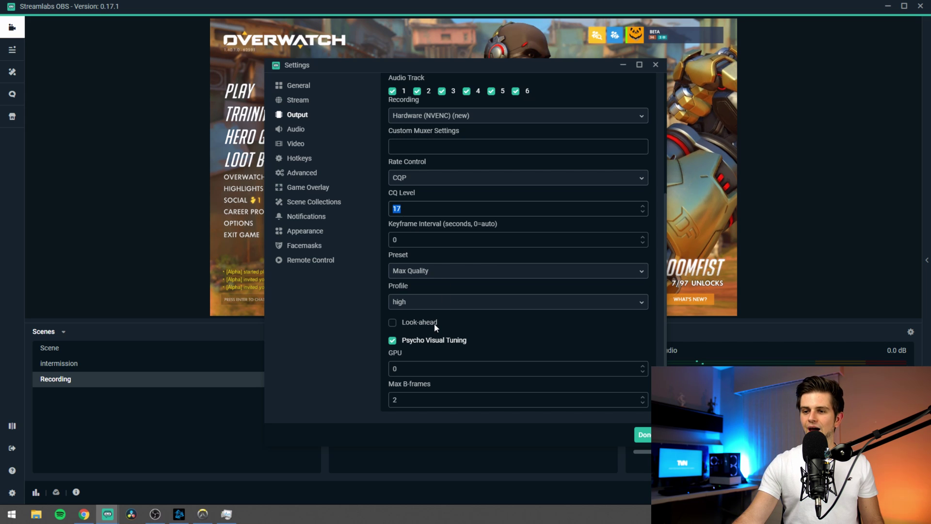
click(441, 270)
click(409, 304)
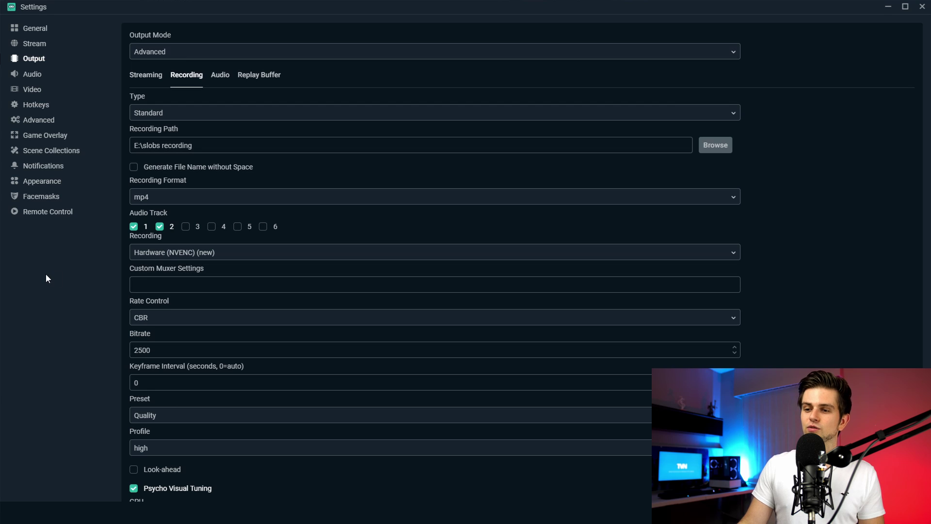
- Switch the recording encoder to Software (x264) and its rate control to CRF
click(186, 254)
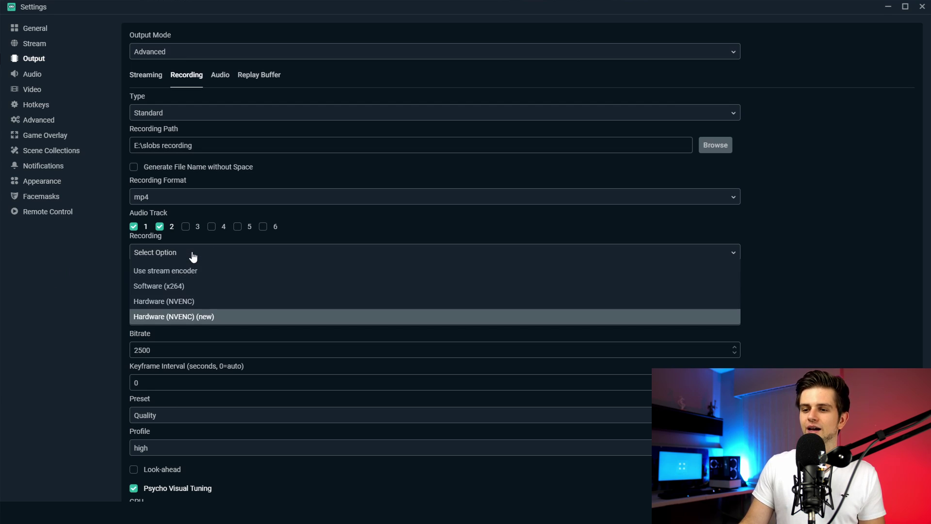
click(193, 289)
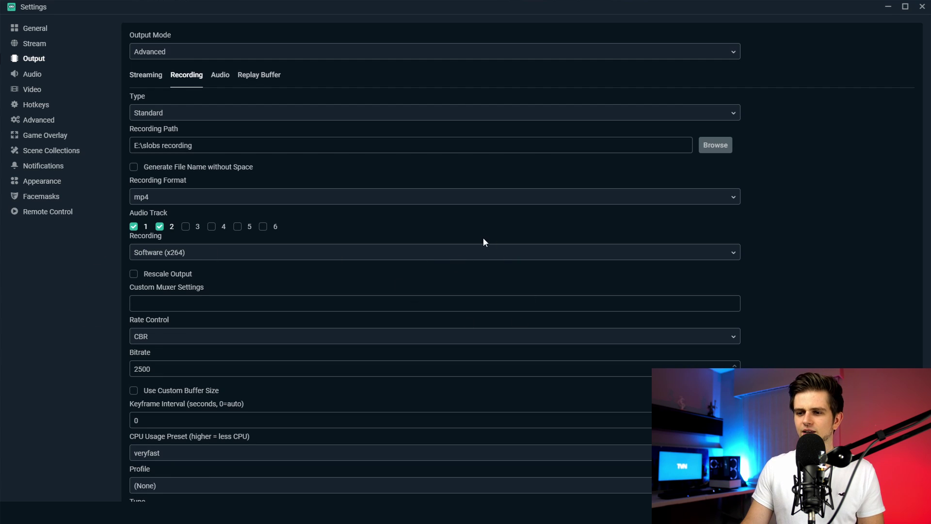
scroll(438, 272, down, 2)
click(181, 266)
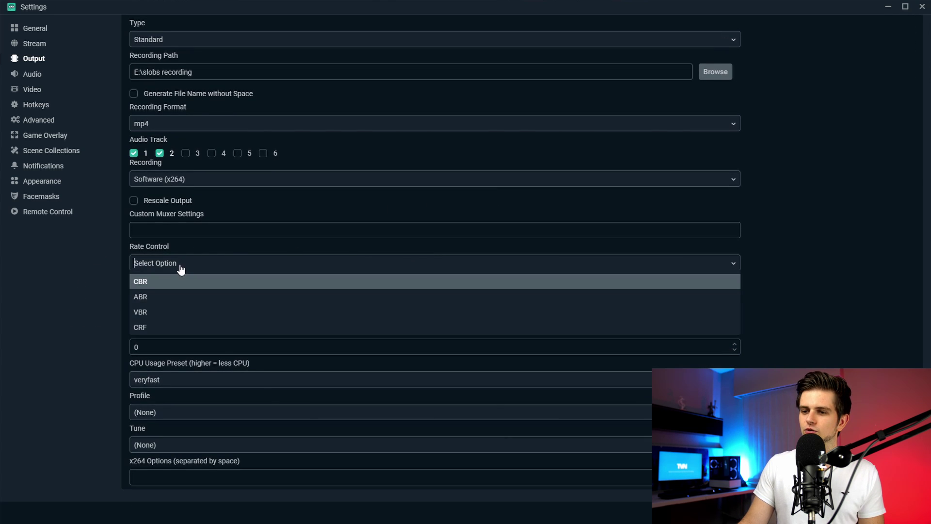
click(159, 328)
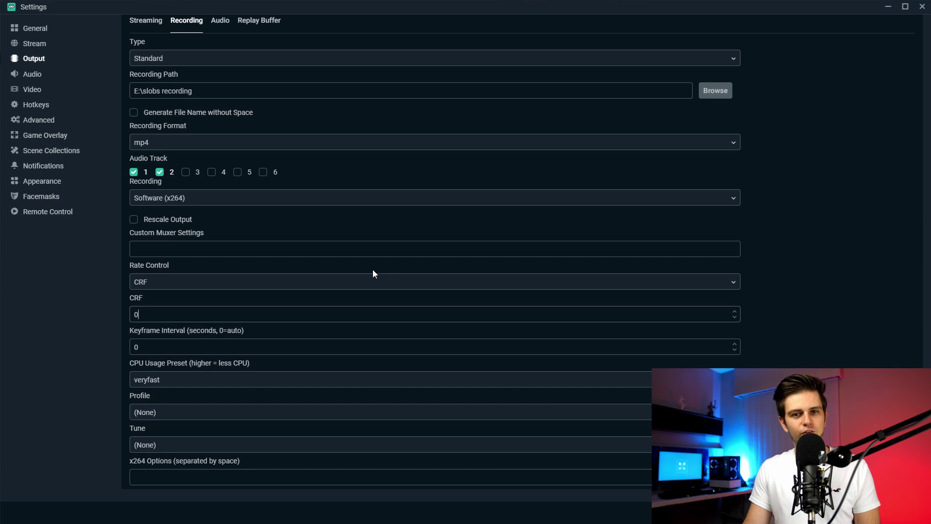
- Change the x264 CRF value from 0 to 17
double_click(138, 314)
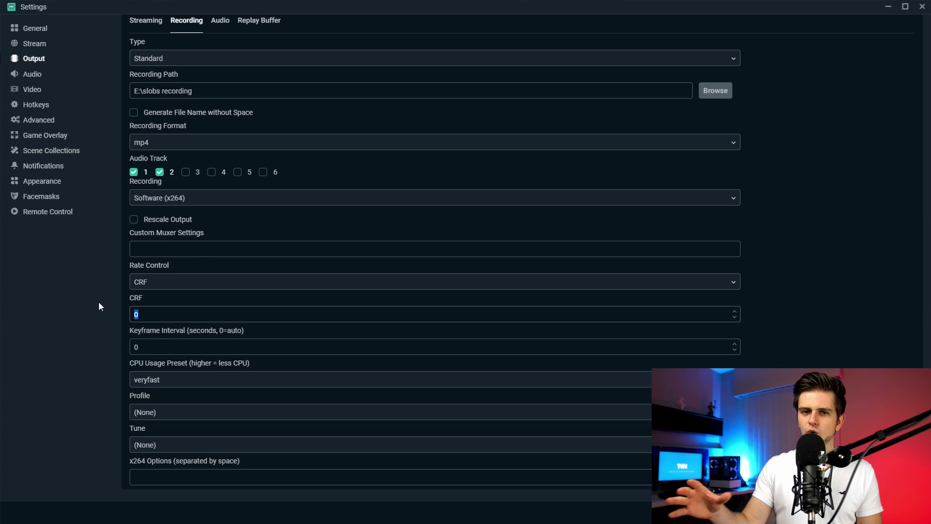
text(17)
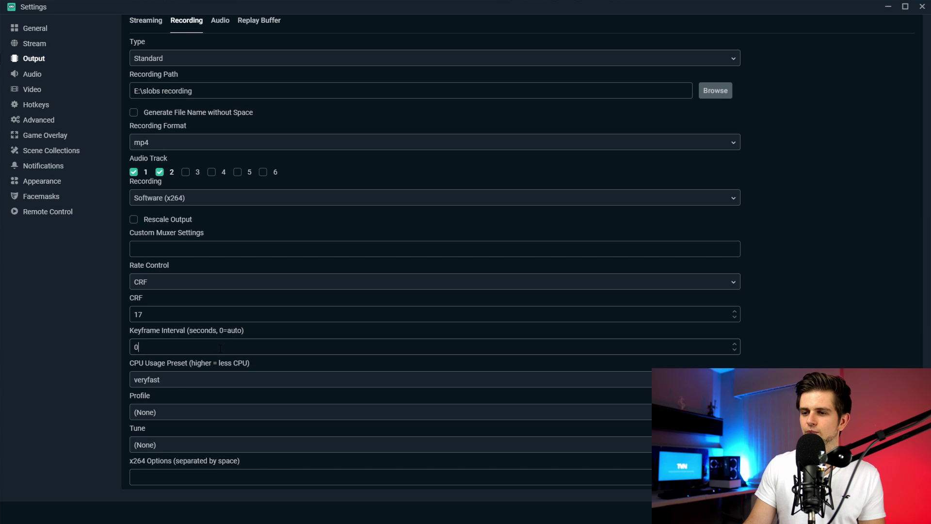
click(174, 380)
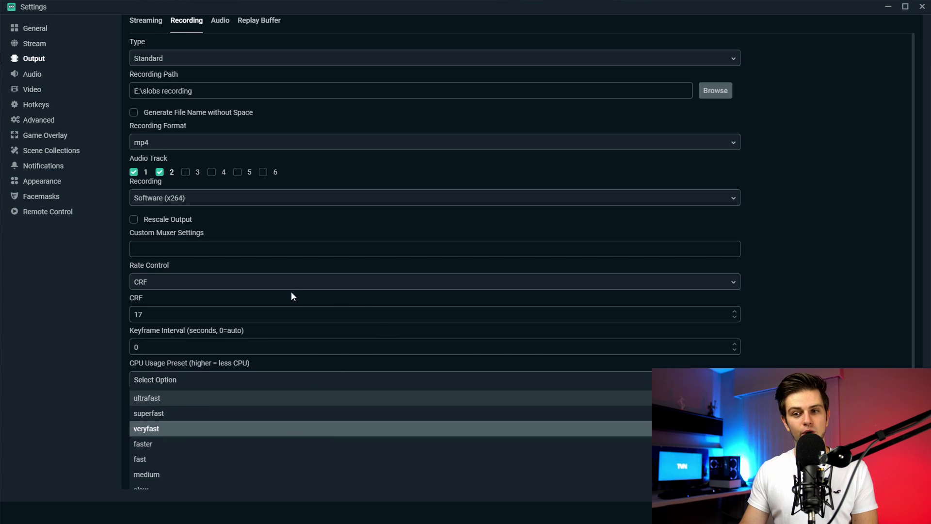
scroll(297, 294, down, 1)
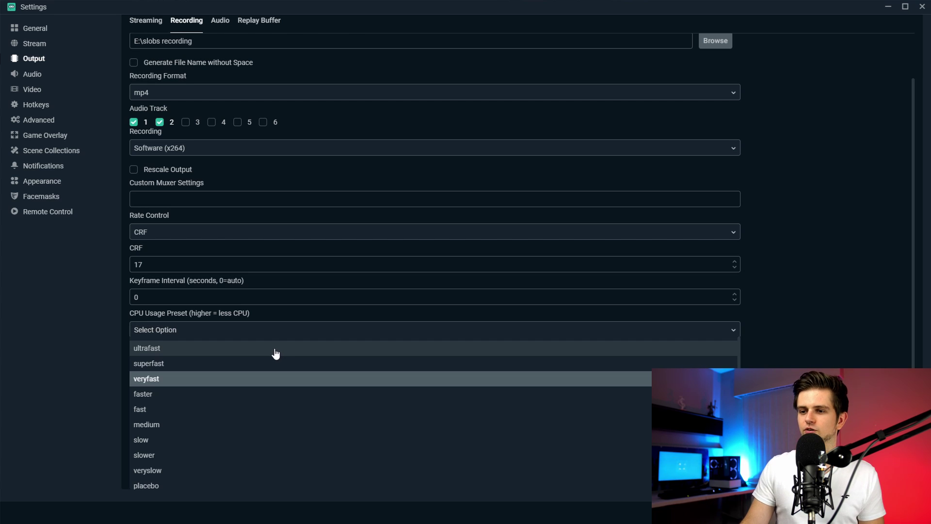
click(207, 383)
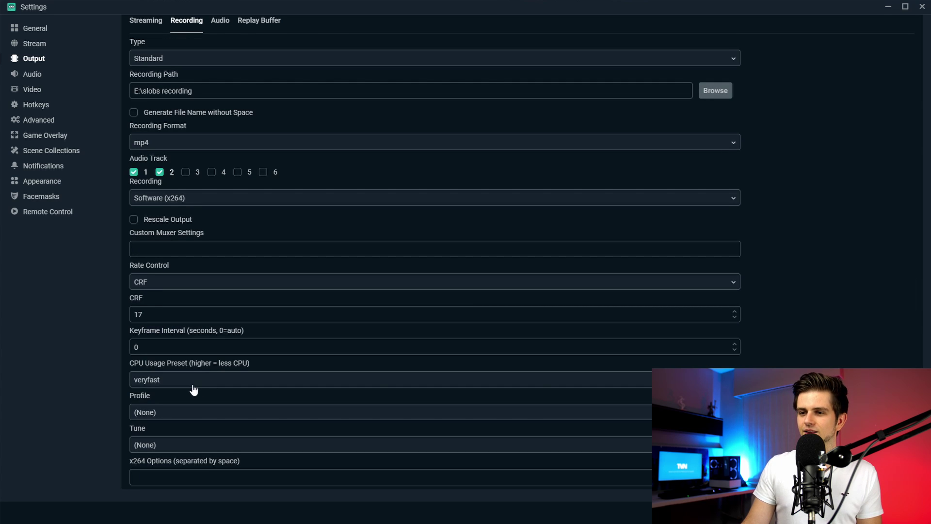
drag(148, 314, 112, 315)
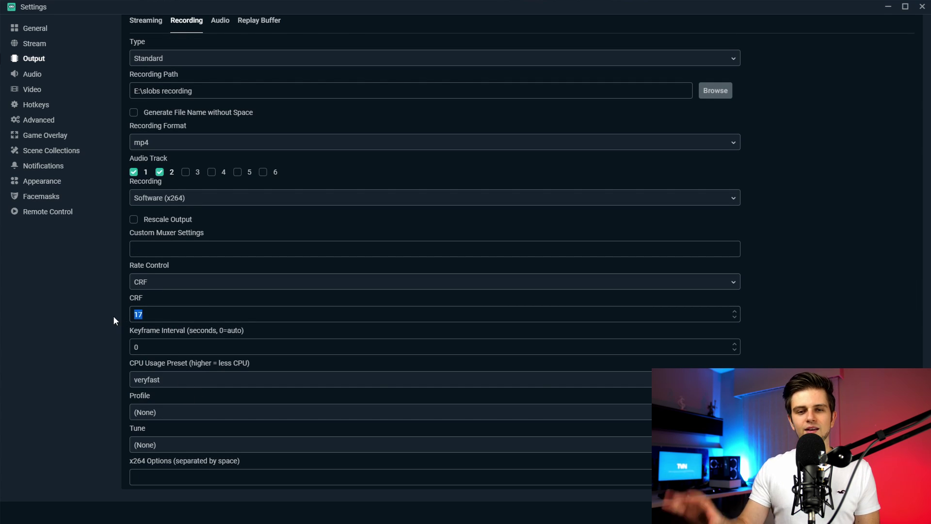
click(95, 344)
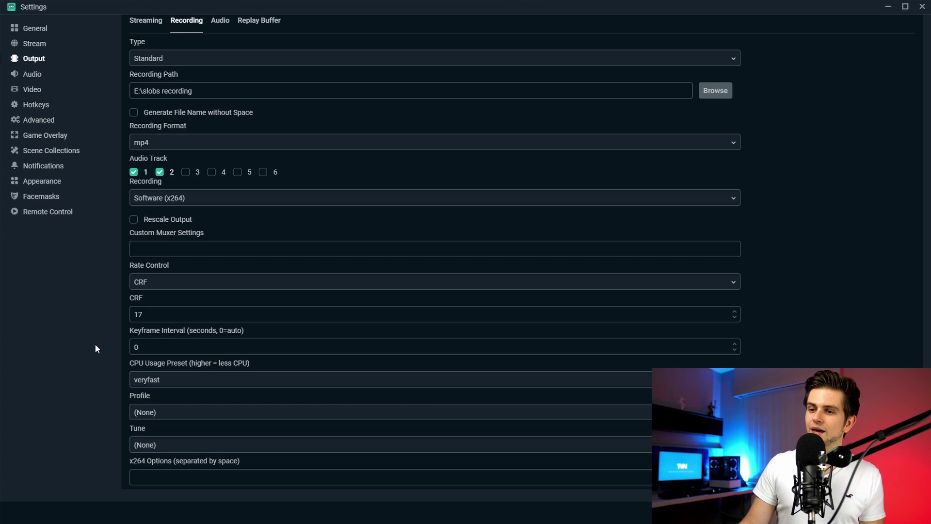
- Try CRF 20 with the superfast CPU usage preset, then return to veryfast
text(20)
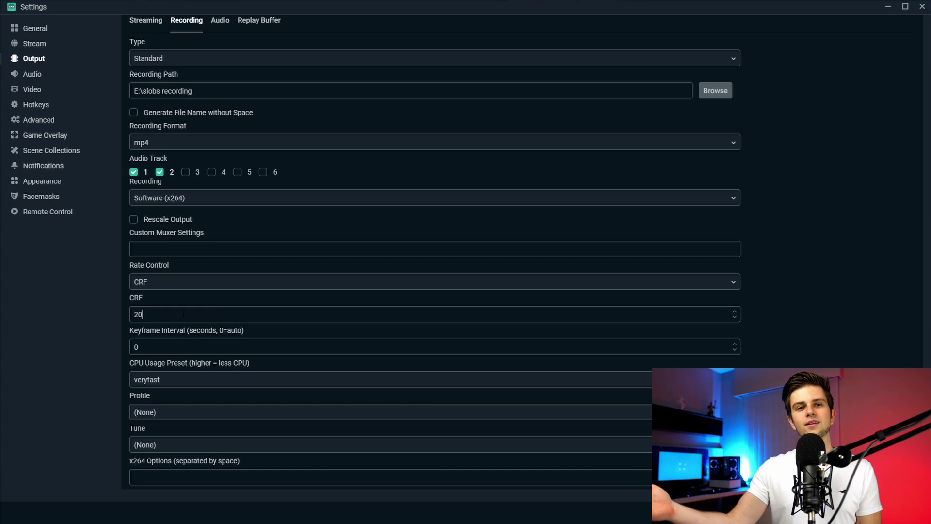
click(163, 385)
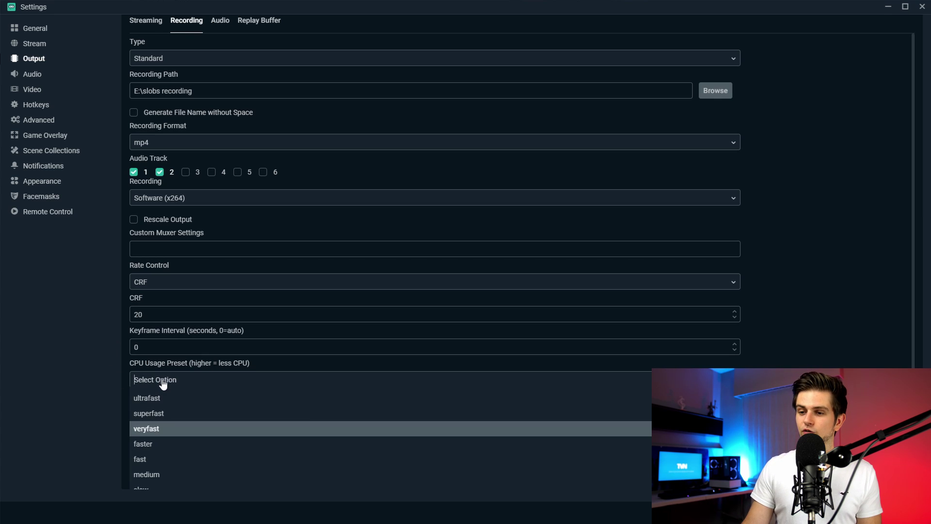
click(166, 414)
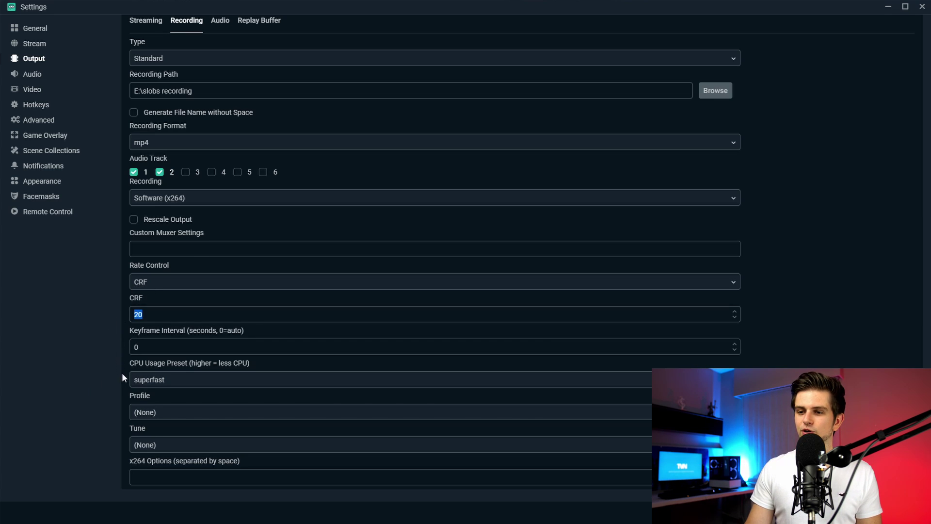
click(143, 381)
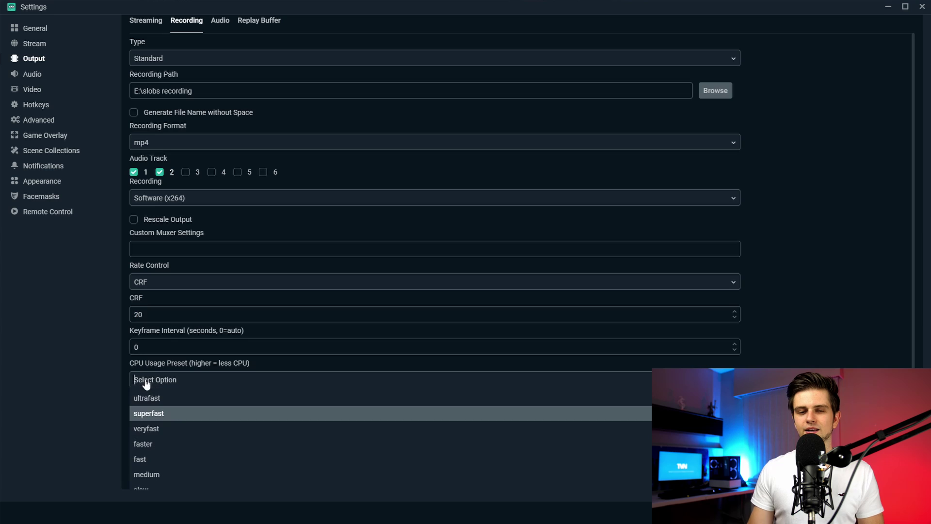
click(158, 428)
- Restore CRF 17, keep the veryfast preset, and set the x264 profile to high
drag(143, 315, 118, 315)
text(17)
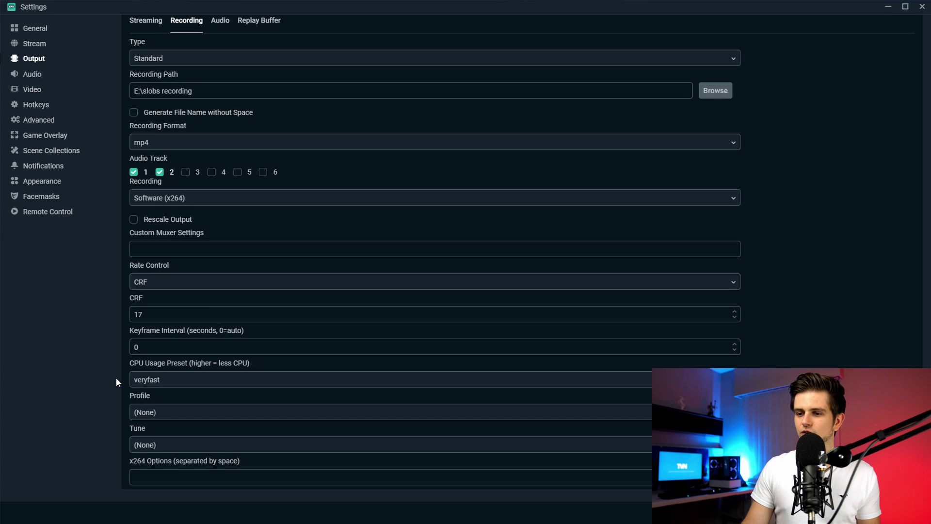
click(151, 381)
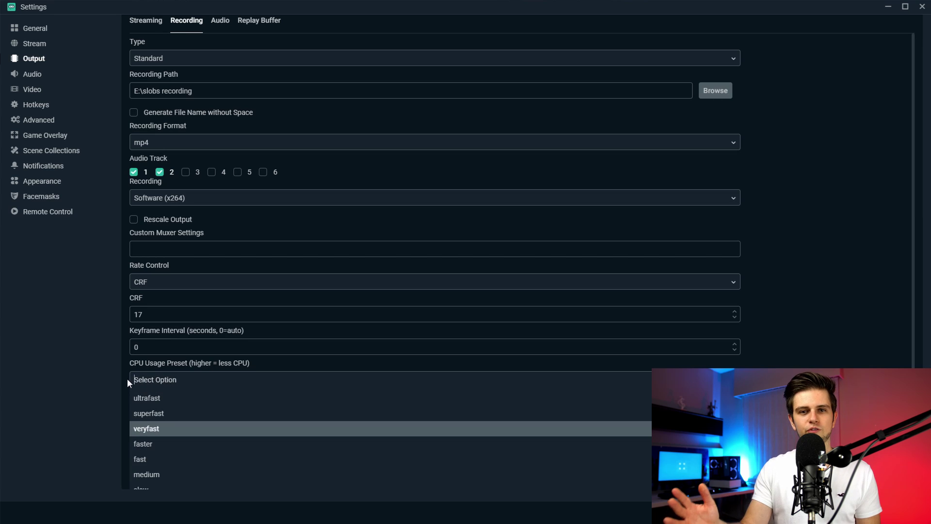
click(96, 379)
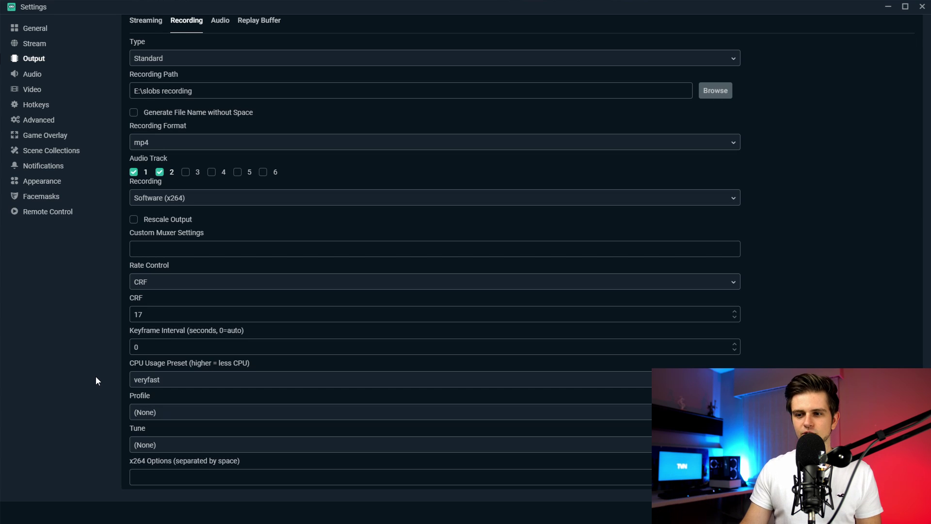
click(173, 413)
click(154, 476)
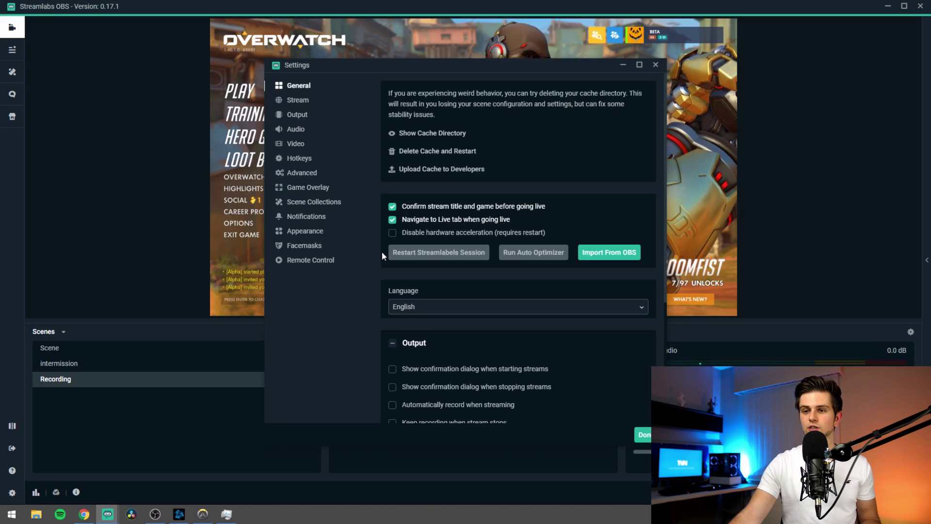
- Review the recording path in the Output Recording settings, then save and close Settings
click(295, 115)
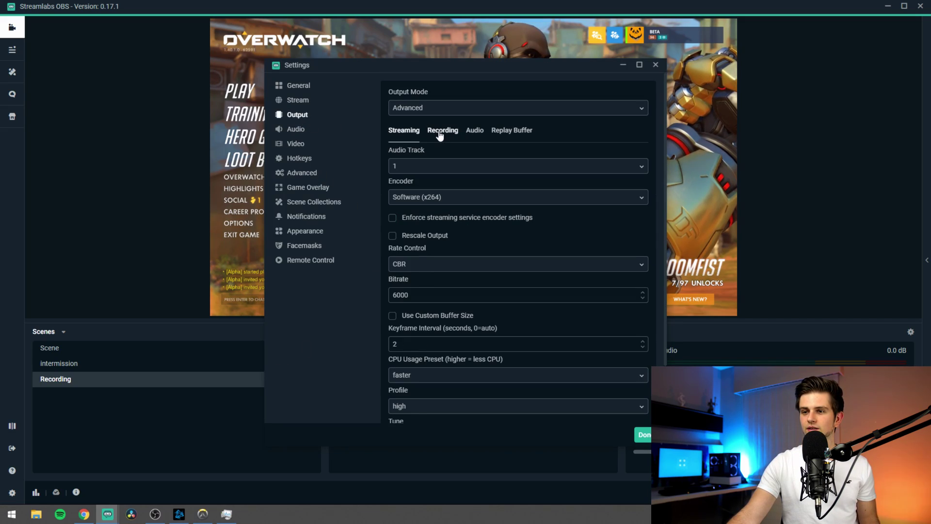
click(441, 131)
triple_click(490, 201)
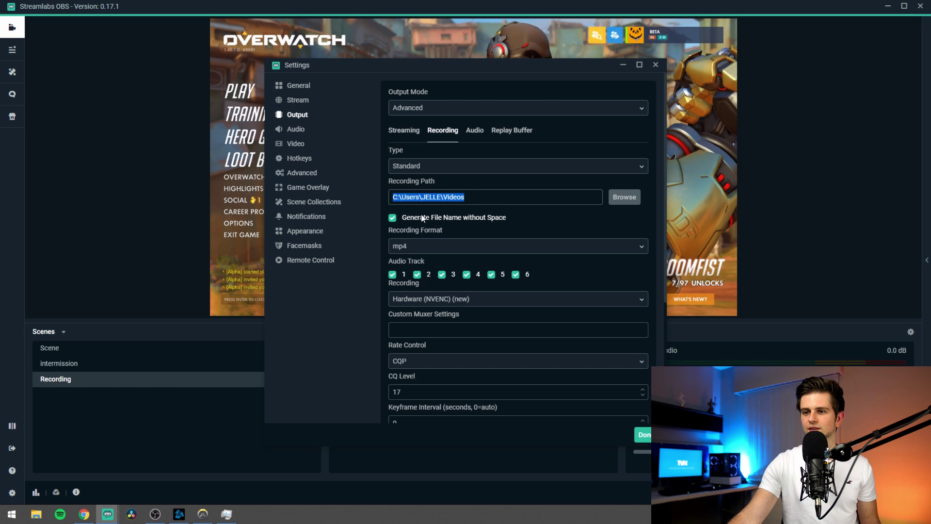
click(643, 435)
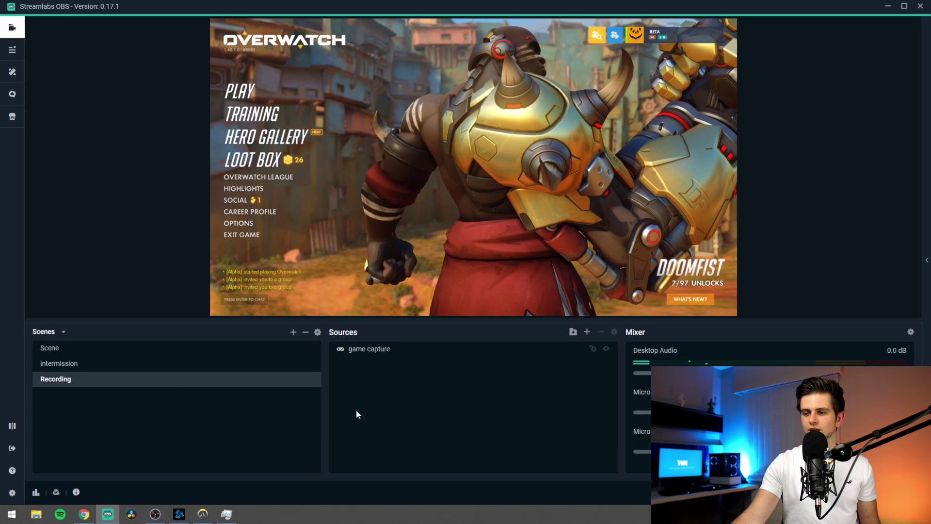